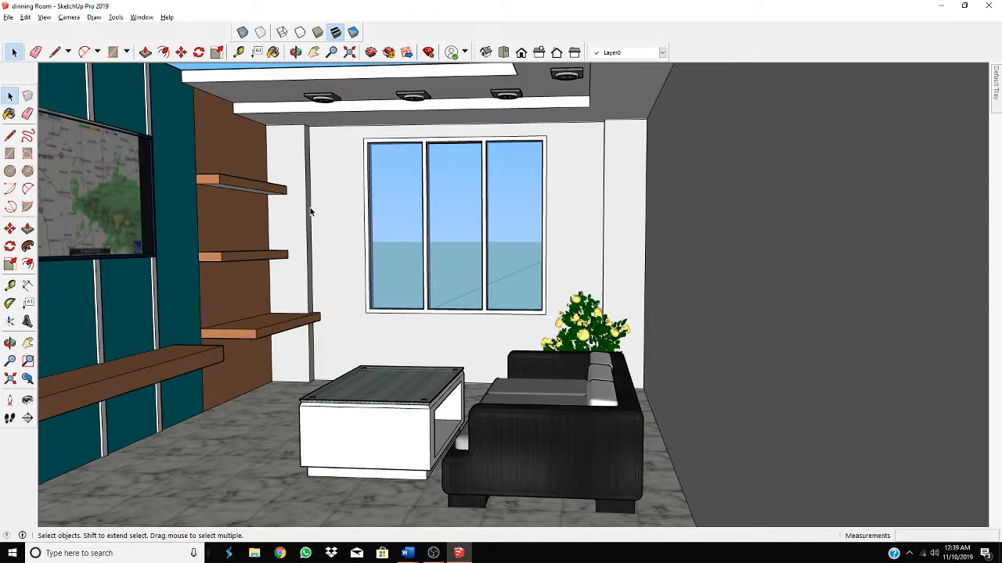
Step: Add a scene that saves an interior view facing the window, with the coffee table and sofa in frame
middle_click_drag(309, 211, 303, 181)
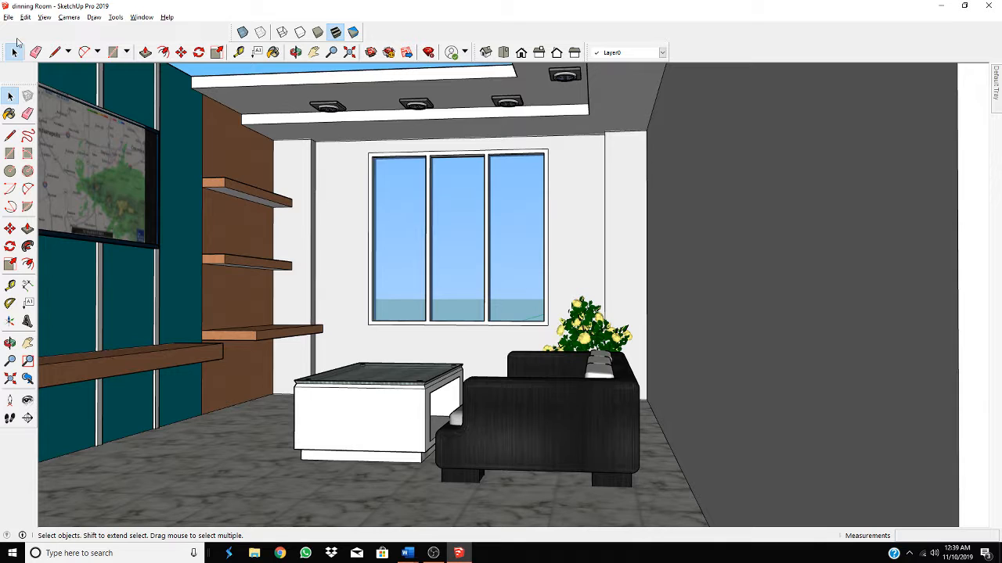
left_click(44, 18)
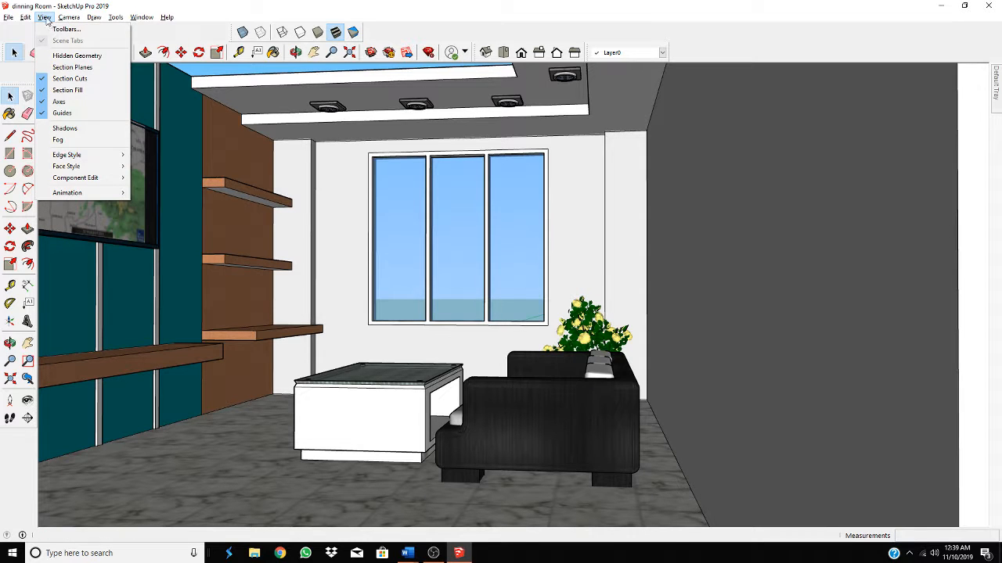
mouse_move(102, 194)
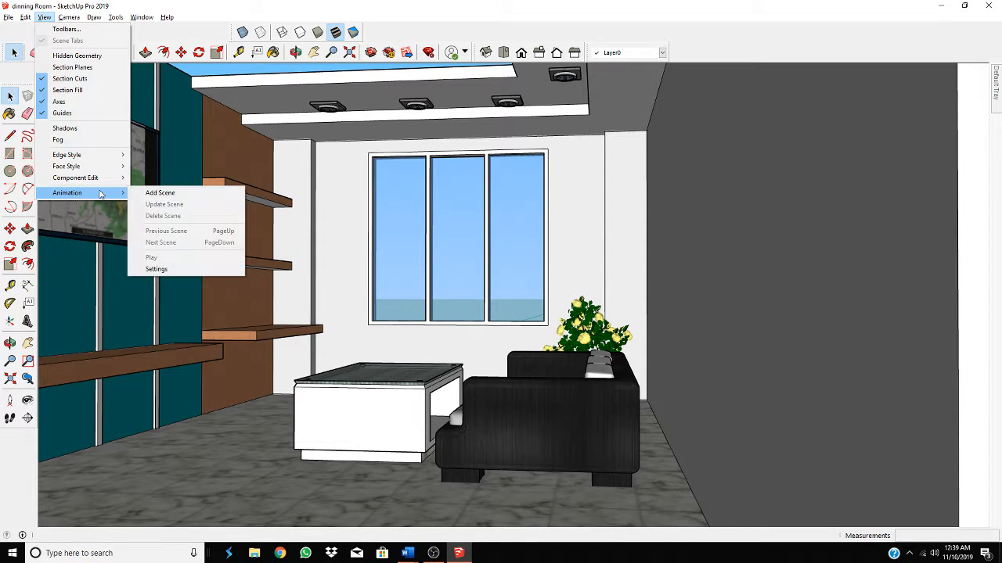
left_click(161, 193)
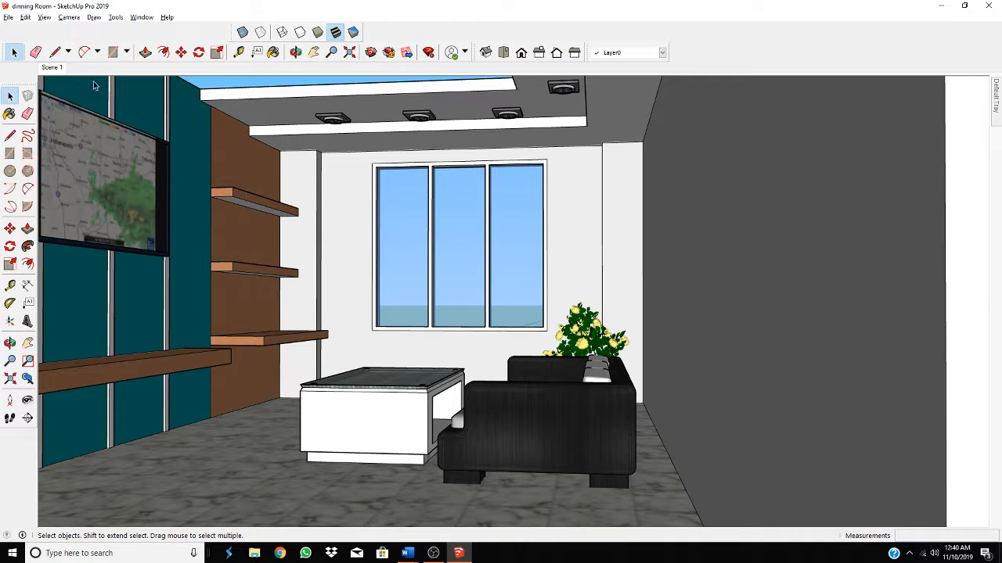
Step: Add a second scene with a close-up of the wall-mounted TV, teal panelling and wooden shelves
scroll(325, 235, "down", 5)
scroll(284, 210, "up", 4)
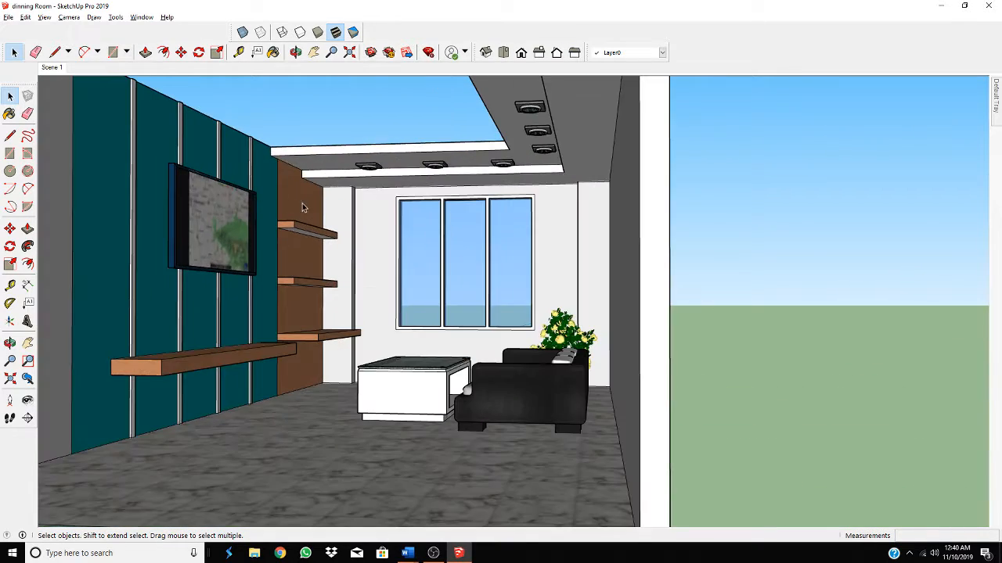
middle_click_drag(302, 206, 210, 283)
scroll(237, 210, "up", 3)
scroll(237, 210, "up", 1)
scroll(209, 207, "up", 3)
scroll(225, 212, "down", 2)
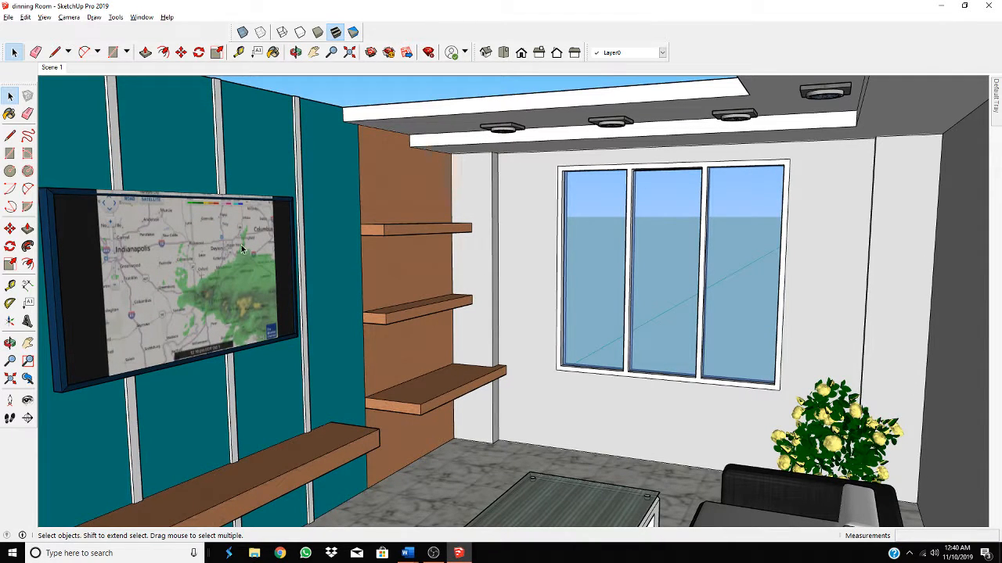
middle_click_drag(269, 268, 286, 292)
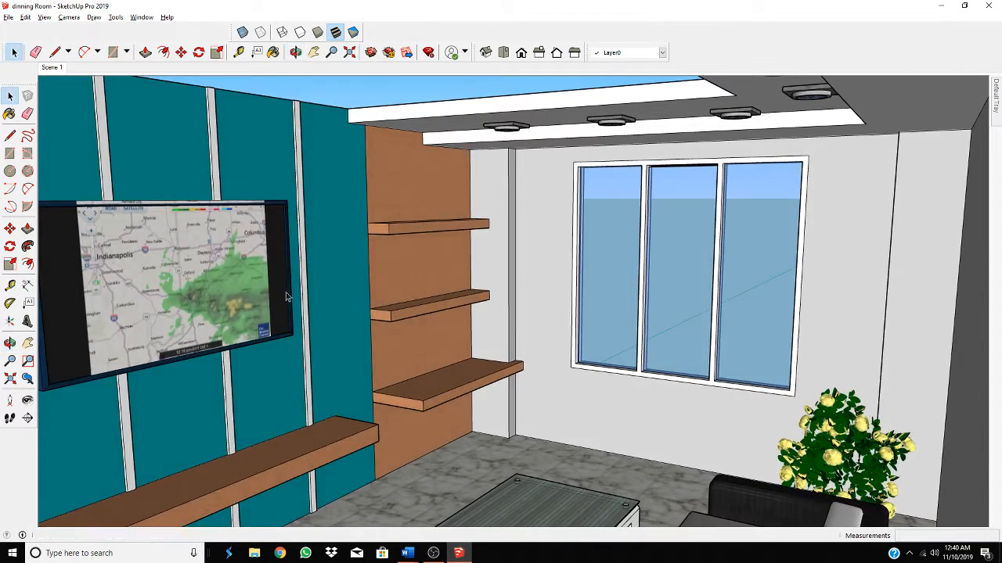
scroll(150, 342, "up", 3)
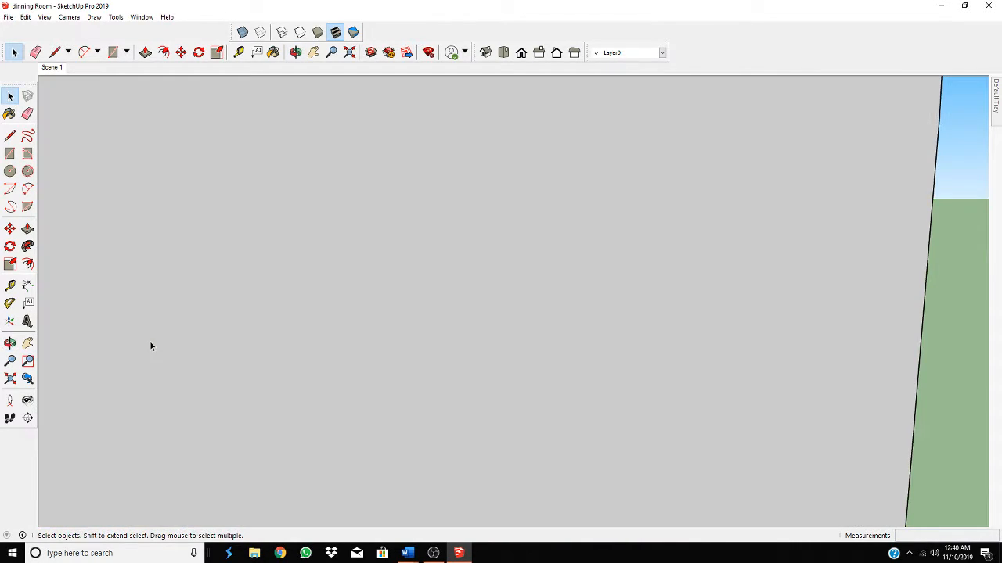
left_click(349, 52)
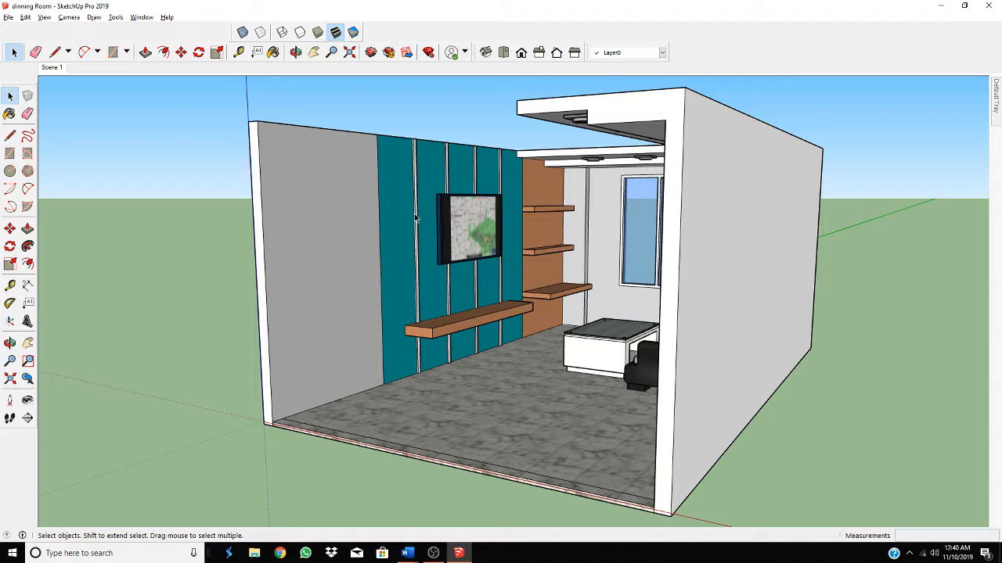
scroll(419, 217, "up", 5)
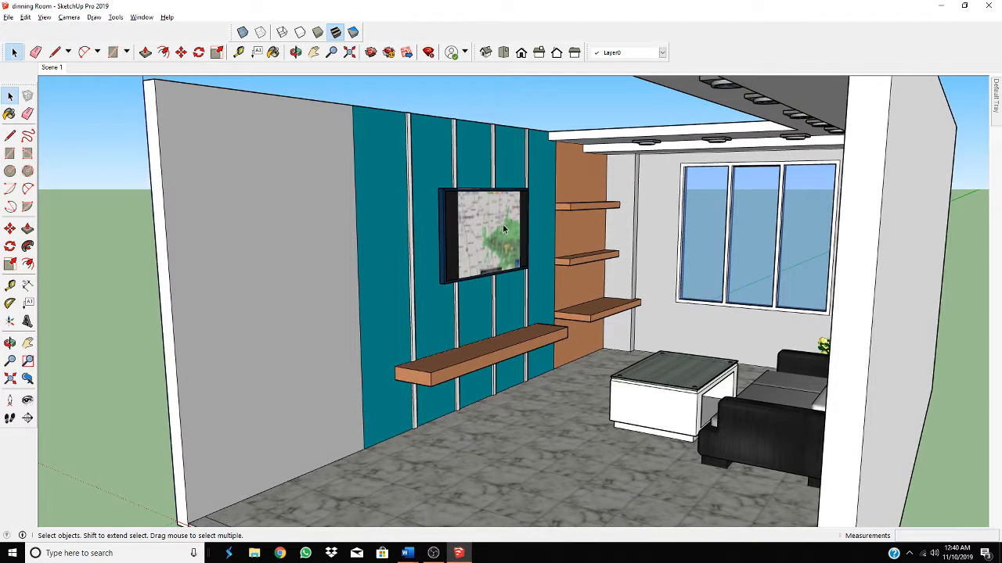
scroll(503, 227, "up", 3)
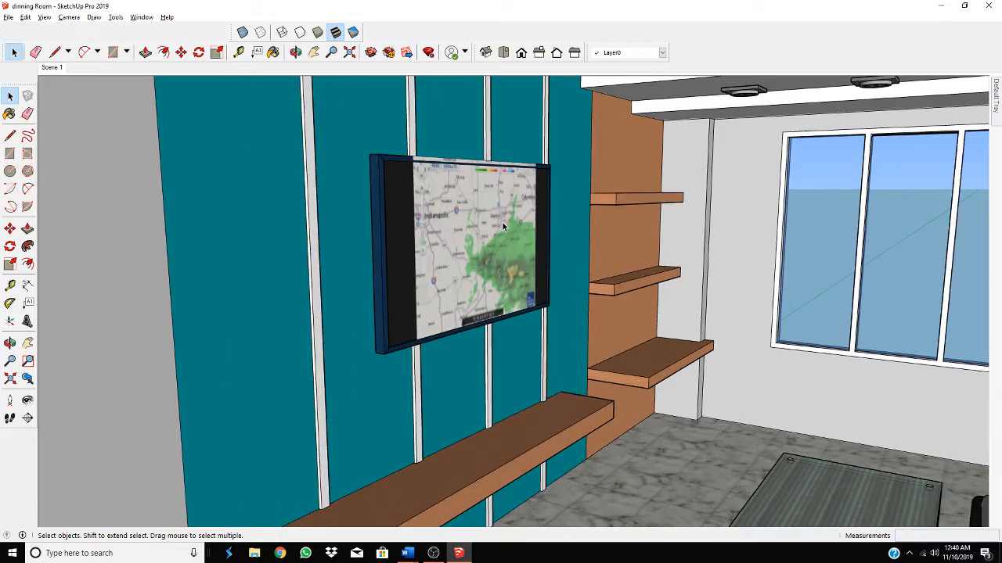
middle_click_drag(504, 227, 405, 240)
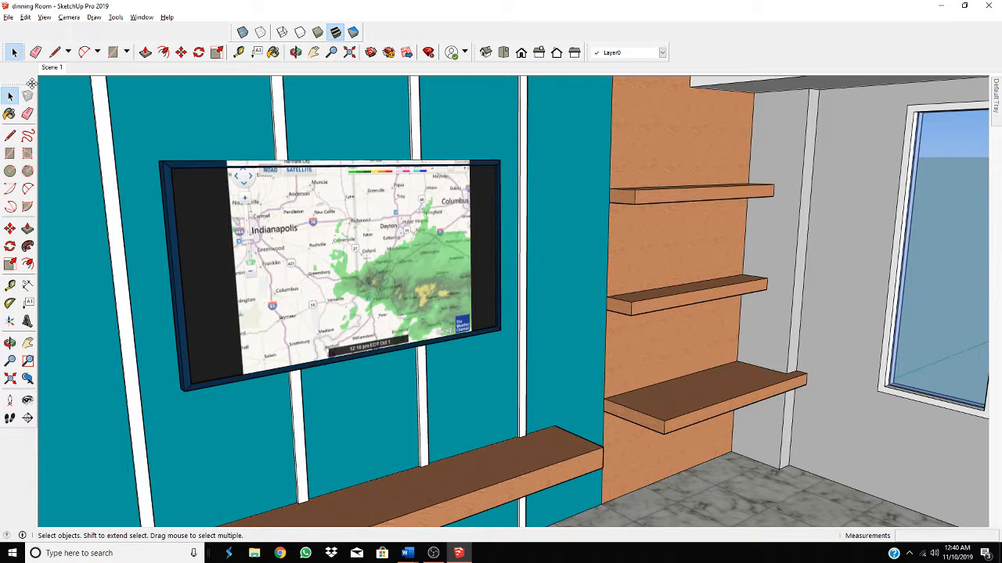
right_click(65, 71)
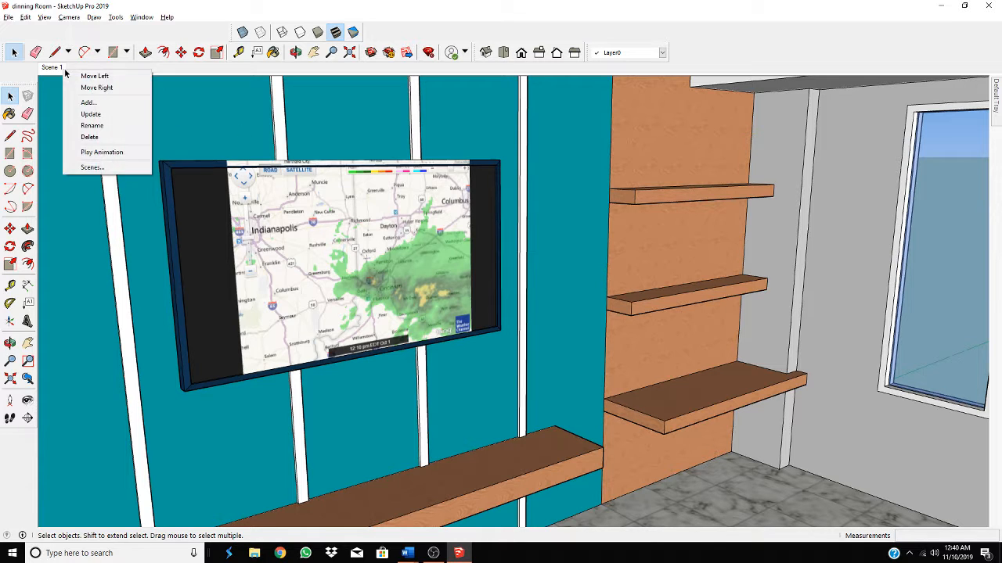
left_click(109, 102)
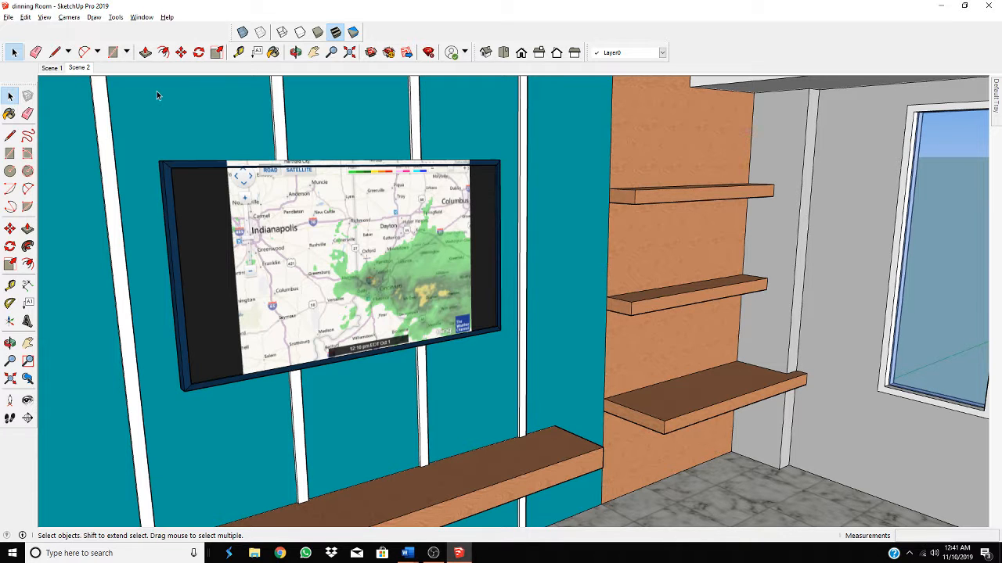
Step: Check the saved camera views by switching to Scene 1 and back to Scene 2
left_click(52, 68)
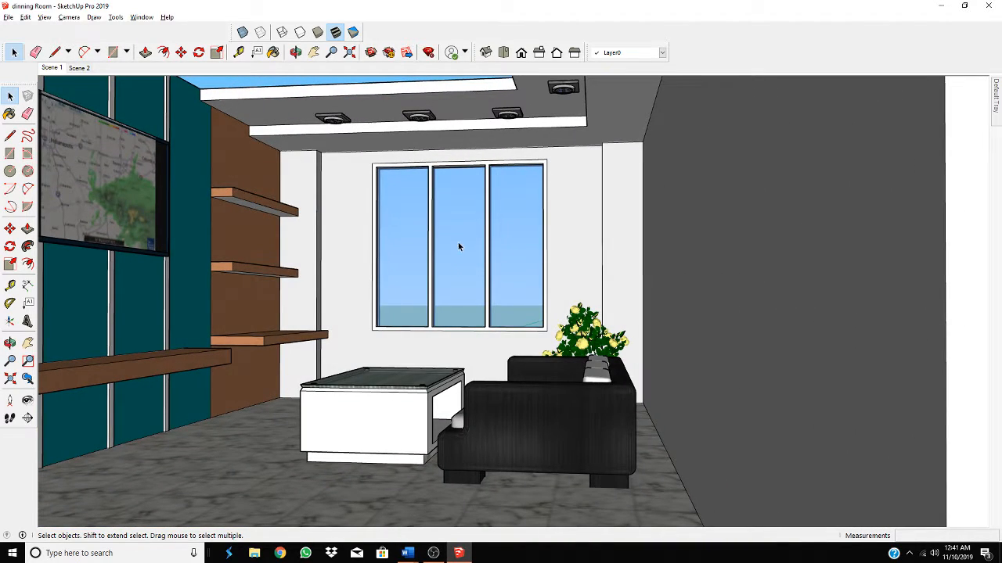
left_click(82, 68)
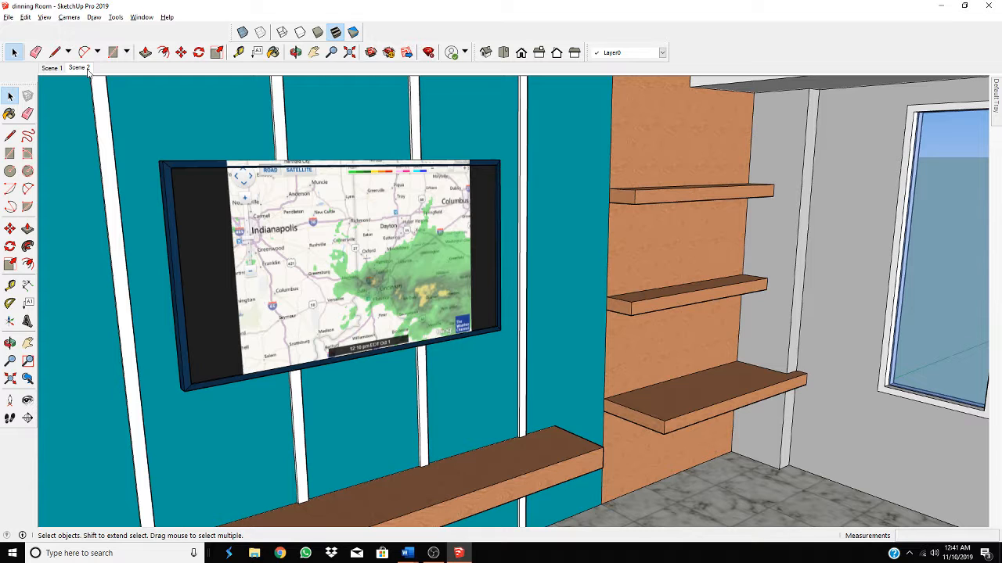
right_click(88, 69)
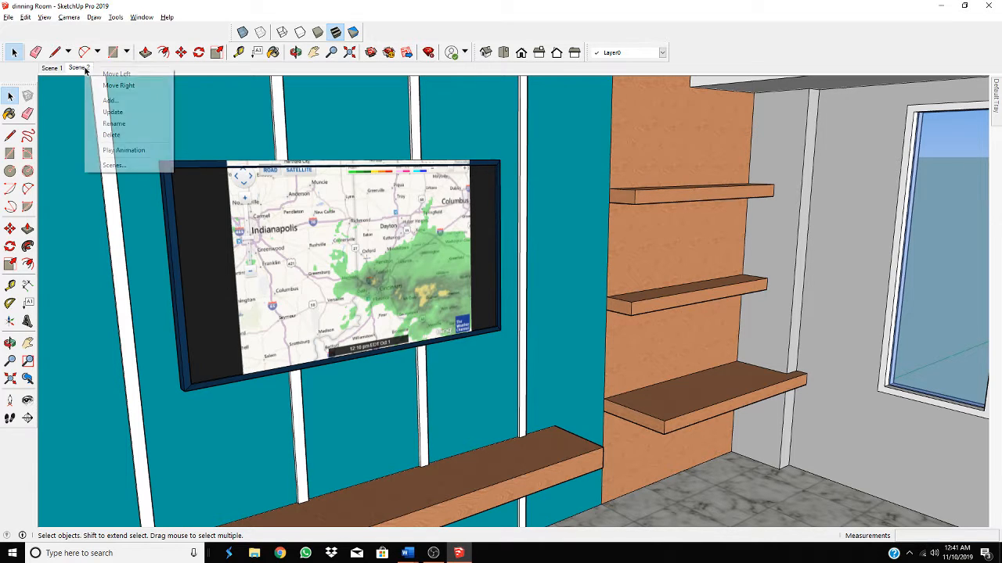
left_click(219, 131)
Step: Add a third scene looking down on the sofa and glass-topped coffee table from the TV wall side
middle_click_drag(166, 205, 299, 246)
scroll(299, 246, "down", 10)
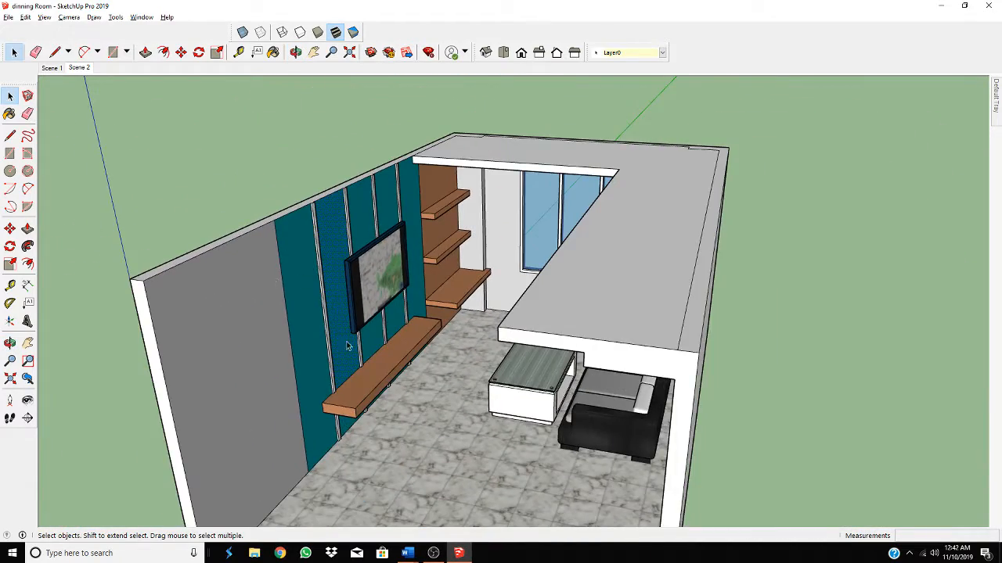
middle_click_drag(349, 347, 524, 445)
scroll(548, 422, "up", 6)
scroll(568, 399, "up", 3)
middle_click_drag(566, 402, 609, 404)
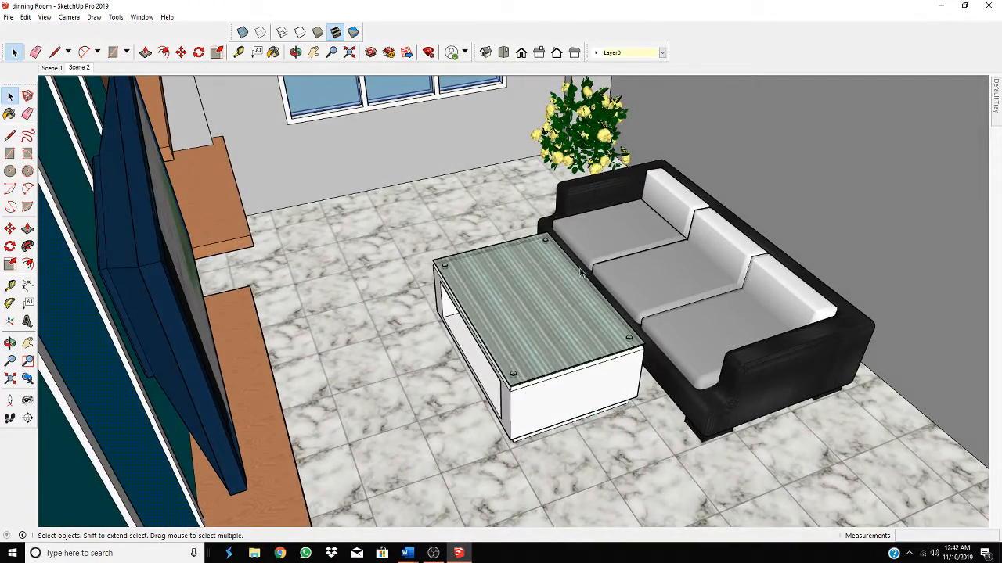
middle_click_drag(584, 274, 598, 188)
scroll(633, 120, "up", 3)
scroll(630, 197, "down", 3)
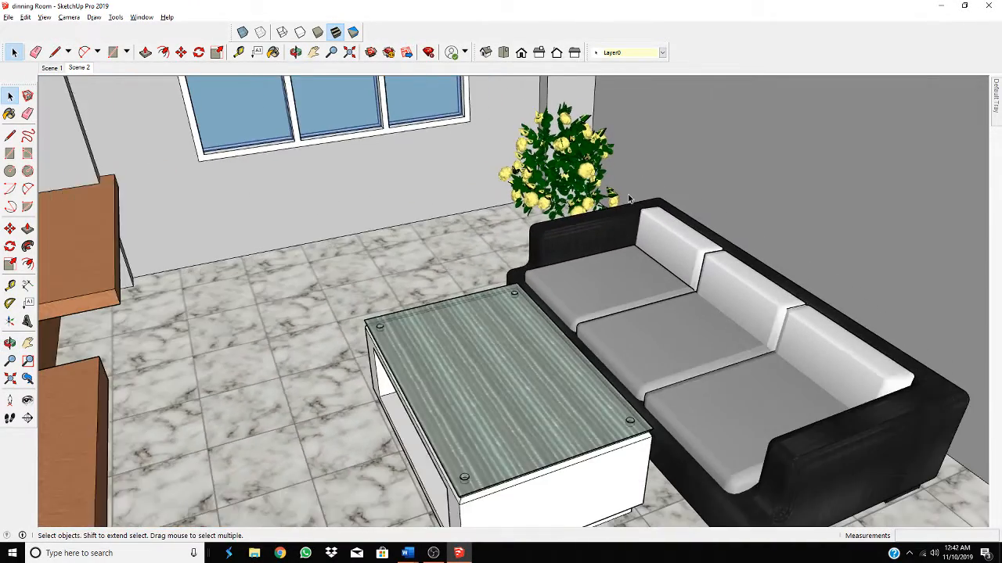
middle_click_drag(588, 275, 618, 282)
scroll(622, 269, "up", 3)
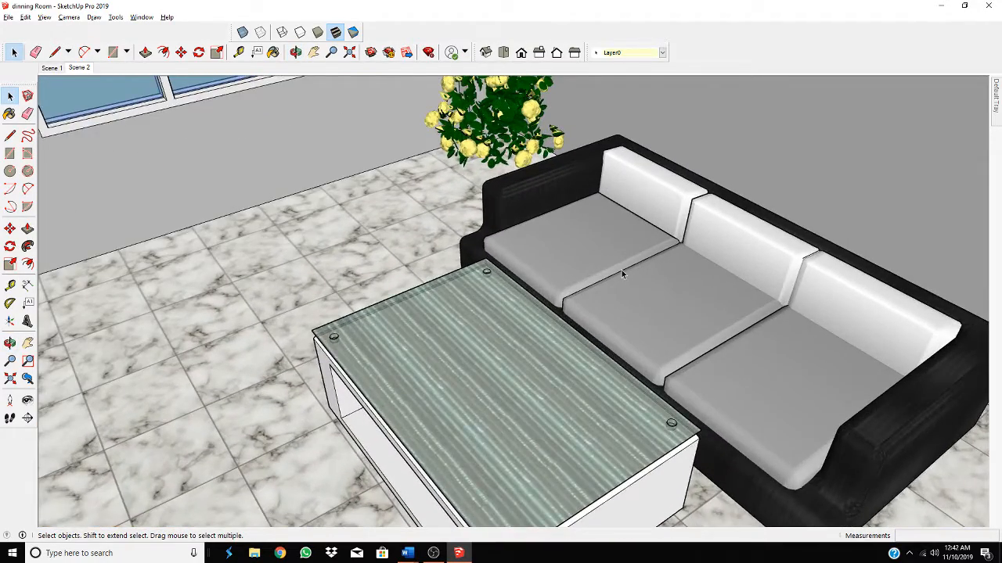
scroll(622, 269, "down", 3)
scroll(618, 271, "down", 2)
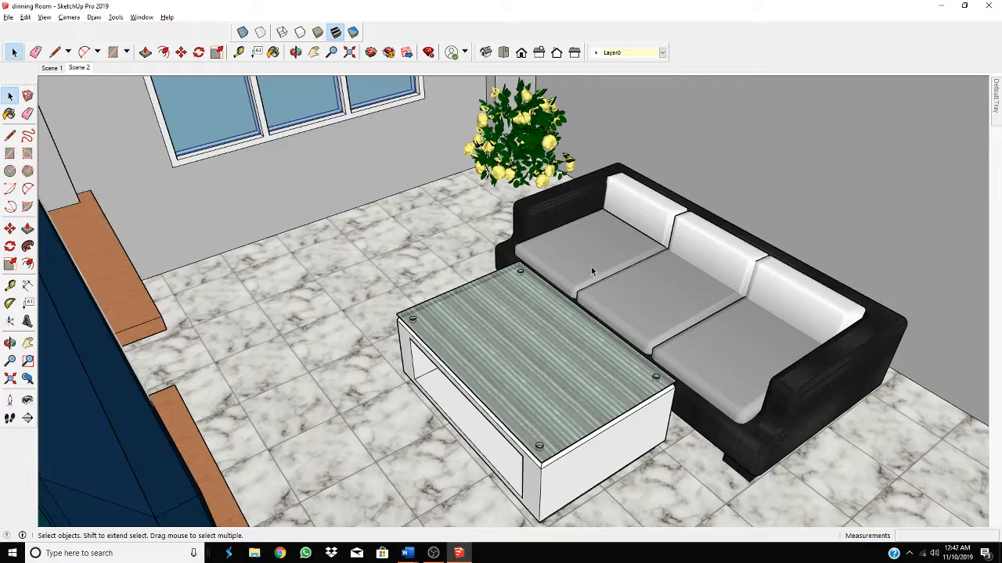
middle_click_drag(593, 270, 572, 235)
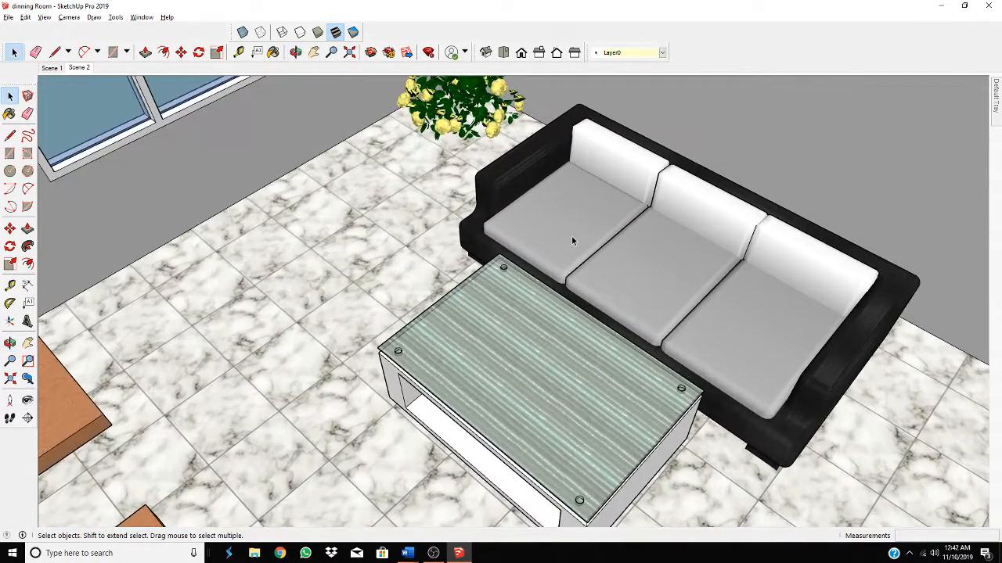
scroll(573, 236, "up", 2)
scroll(573, 239, "down", 4)
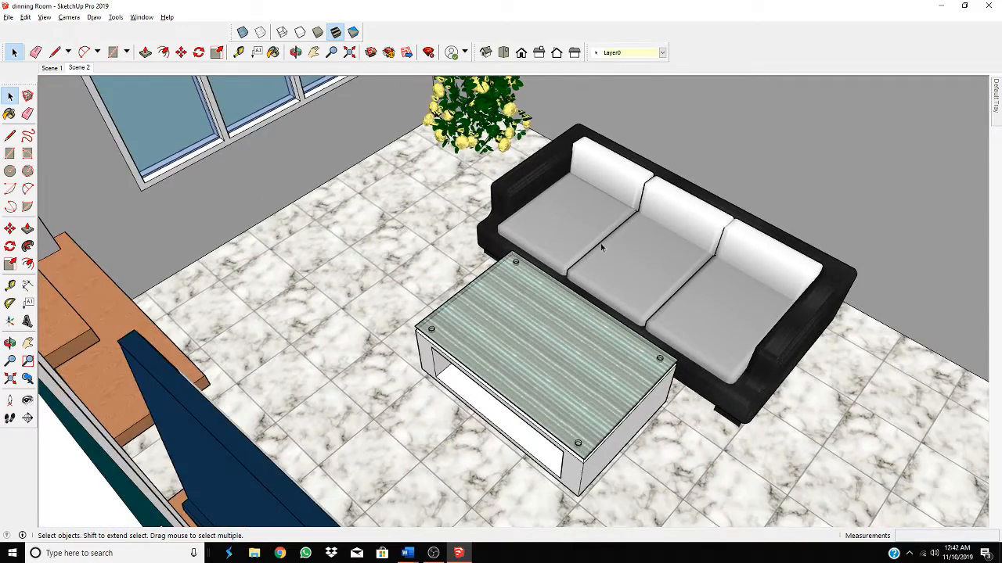
middle_click_drag(600, 243, 478, 193)
scroll(506, 217, "up", 3)
scroll(508, 215, "down", 3)
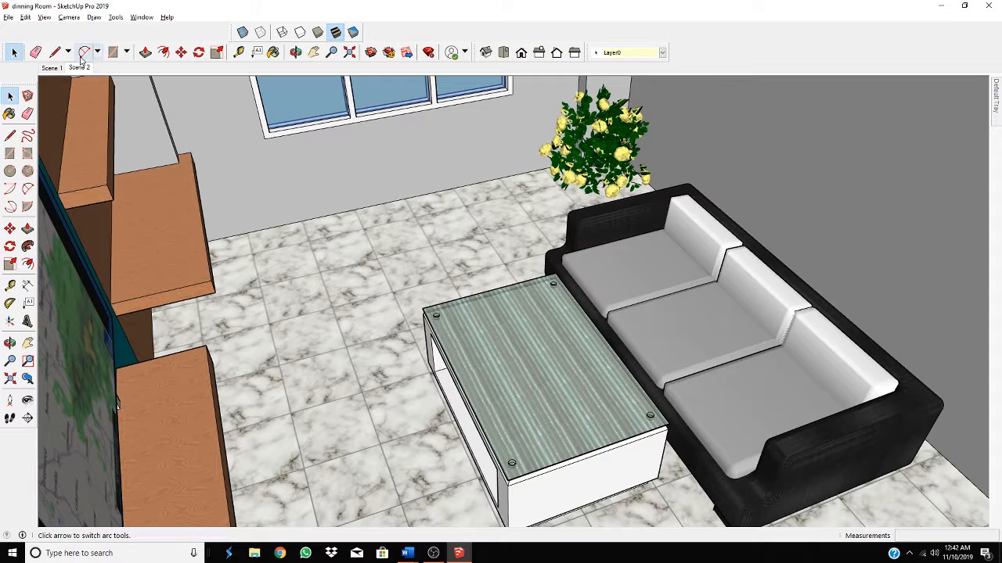
right_click(78, 68)
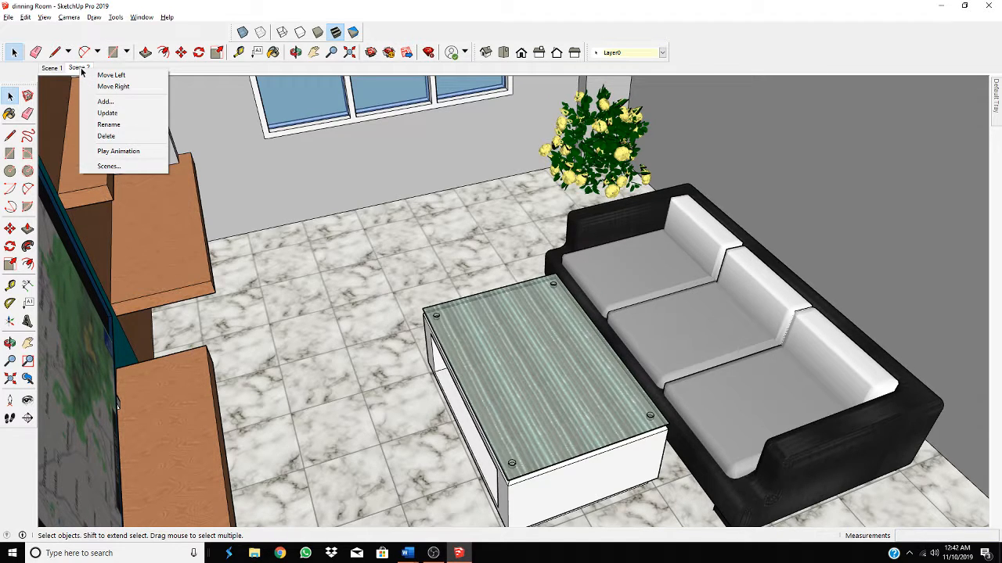
left_click(110, 102)
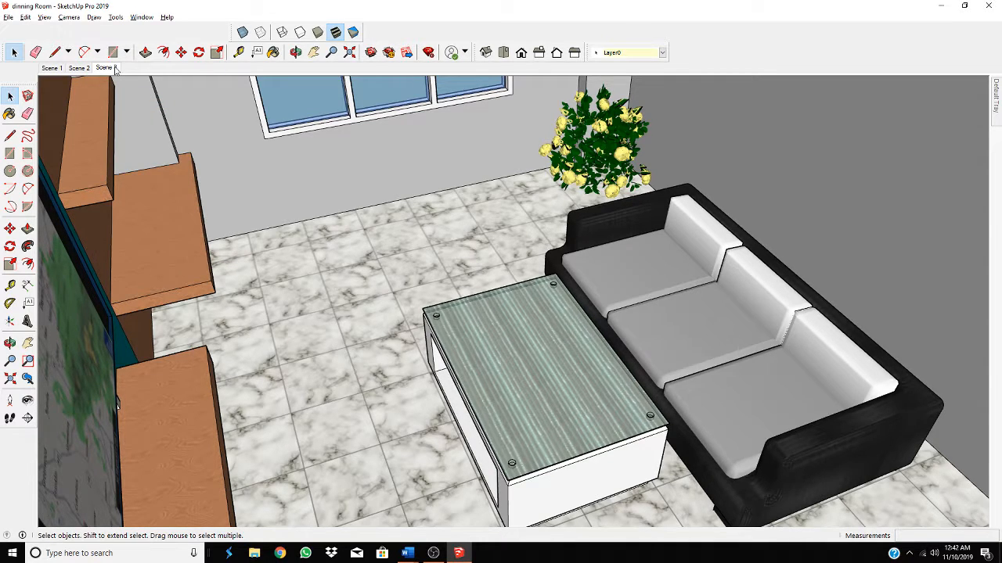
Step: Add a fourth scene with a wide view from the room's open end, framing the TV wall, window, coffee table and sofa
scroll(316, 308, "down", 3)
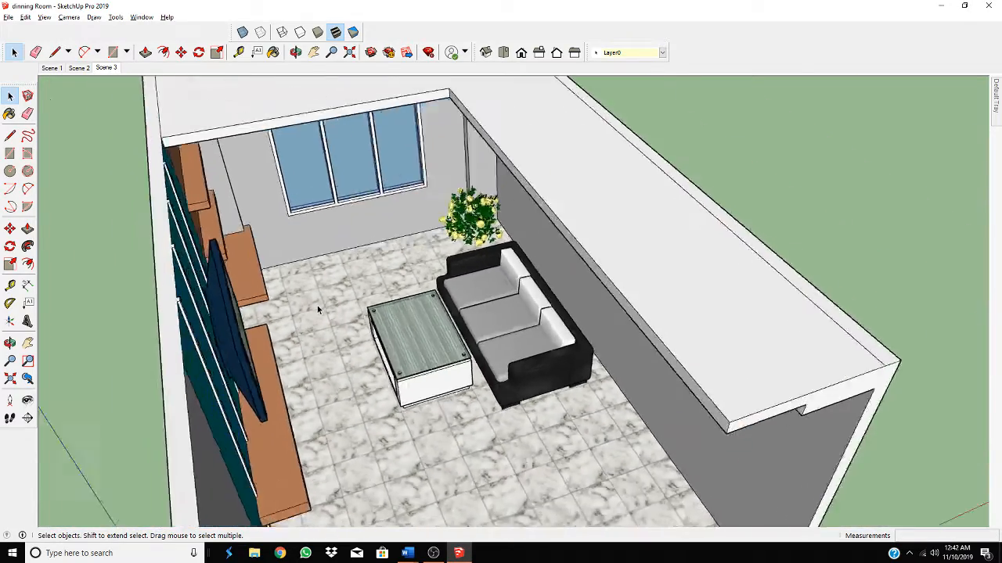
scroll(317, 305, "down", 1)
middle_click_drag(316, 305, 462, 313)
scroll(462, 313, "up", 2)
middle_click_drag(402, 321, 422, 293)
scroll(421, 292, "down", 3)
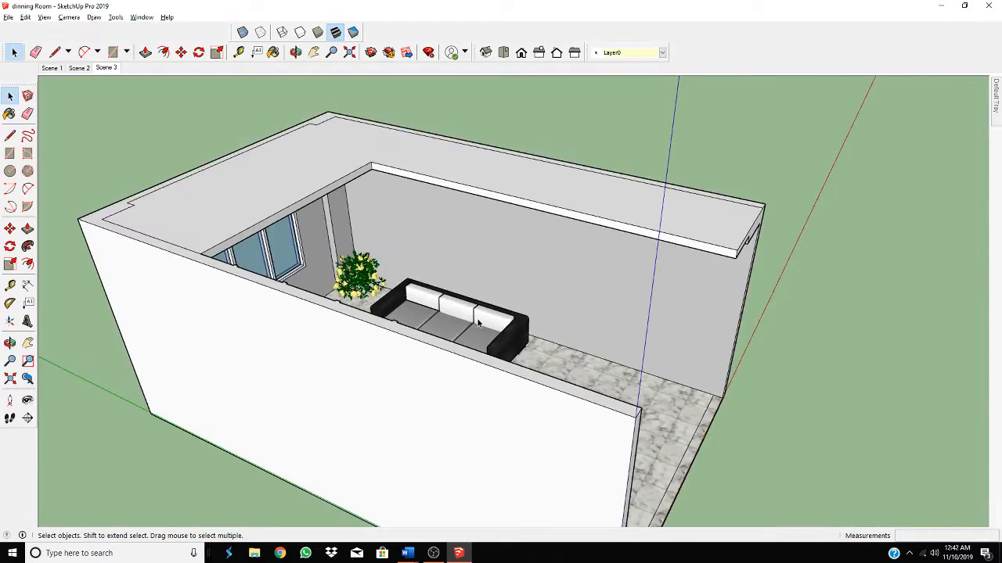
middle_click_drag(478, 322, 250, 274)
scroll(344, 330, "up", 3)
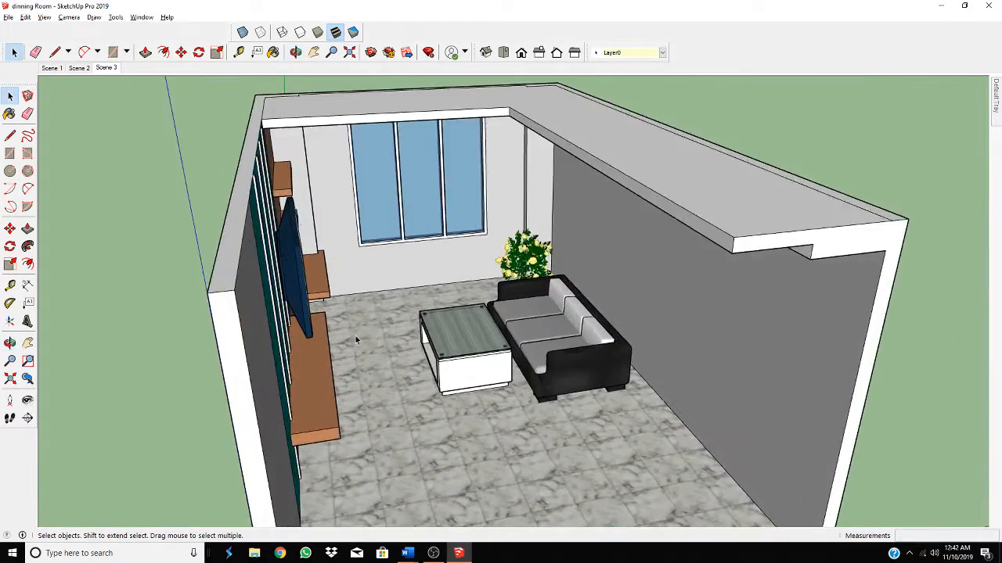
mouse_move(355, 337)
middle_mouse_down()
mouse_move(322, 306)
mouse_move(261, 292)
mouse_move(297, 310)
mouse_move(252, 305)
mouse_move(352, 328)
middle_mouse_up()
scroll(277, 298, "up", 1)
scroll(276, 299, "up", 1)
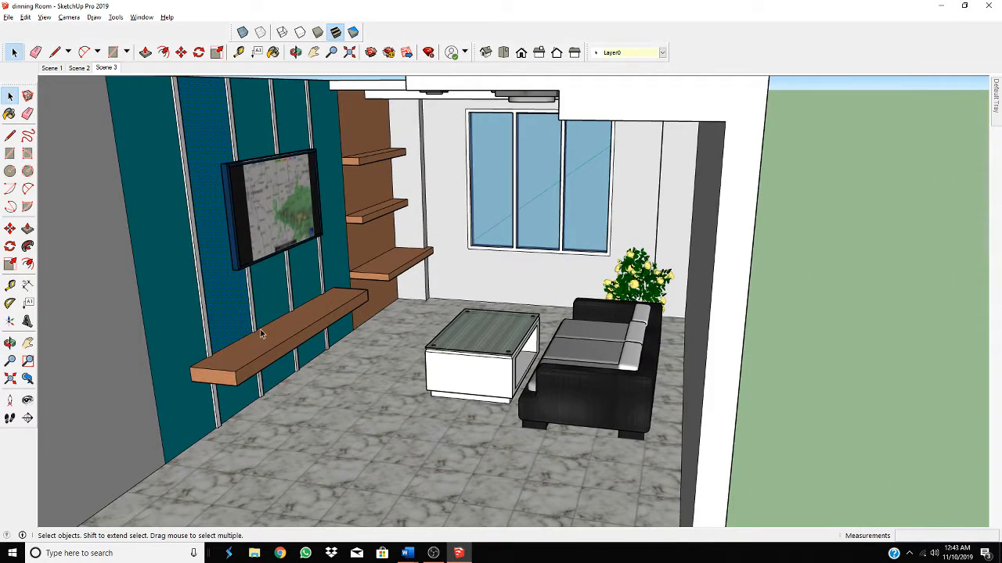
left_click(852, 468)
scroll(621, 451, "up", 1)
scroll(622, 455, "down", 3)
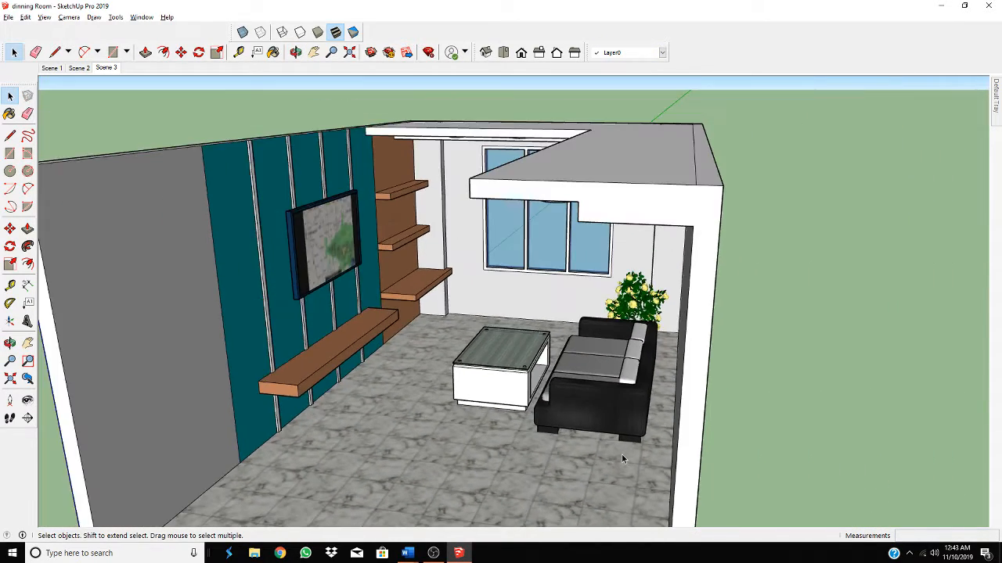
middle_click_drag(622, 458, 644, 395)
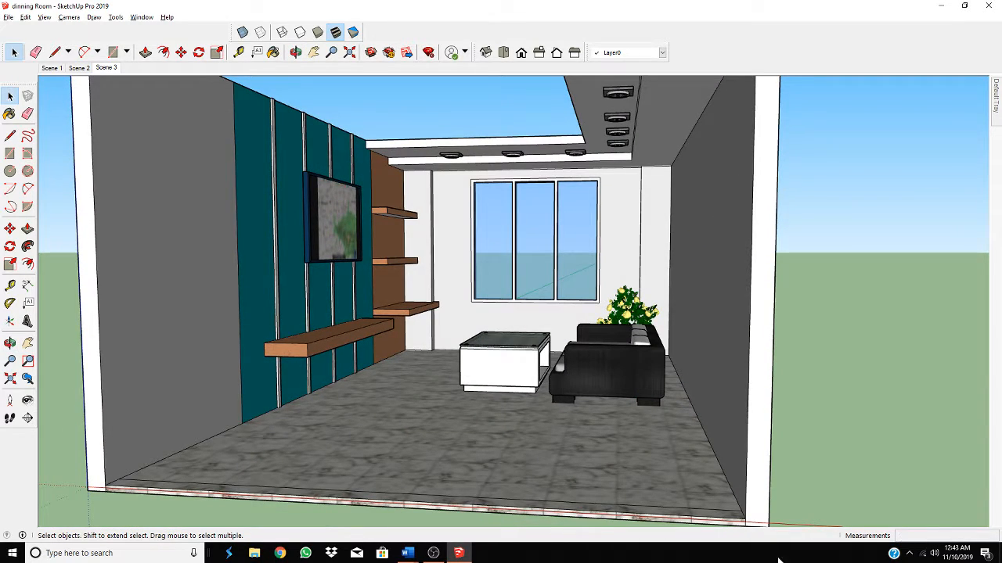
scroll(501, 446, "up", 3)
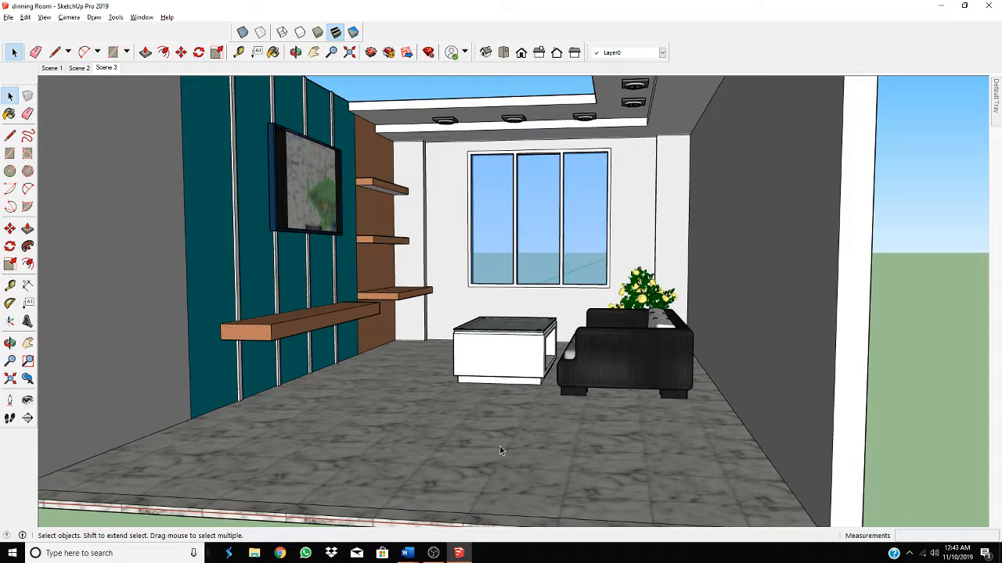
middle_click_drag(499, 446, 520, 458)
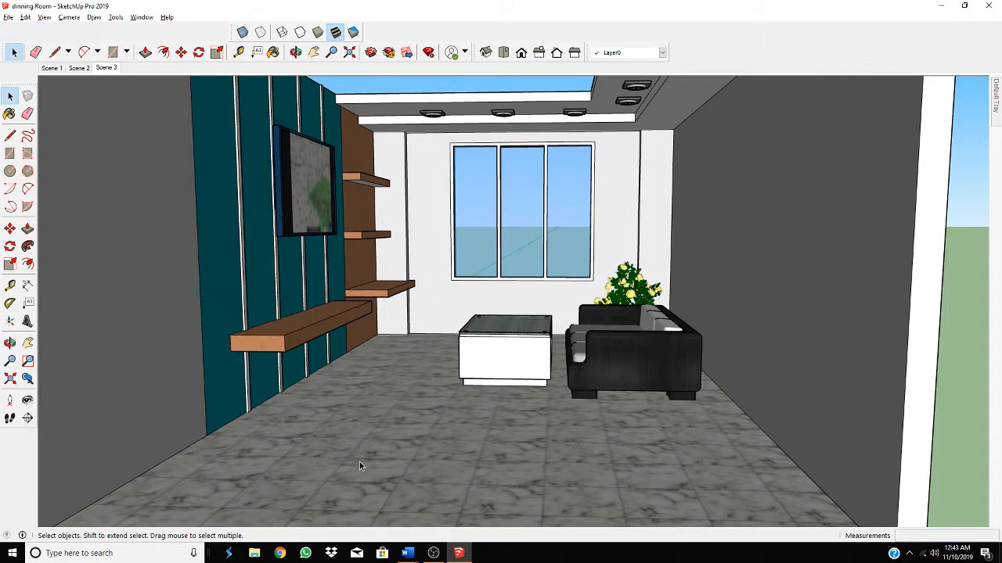
mouse_move(433, 480)
middle_mouse_down()
mouse_move(425, 470)
mouse_move(435, 469)
middle_mouse_up()
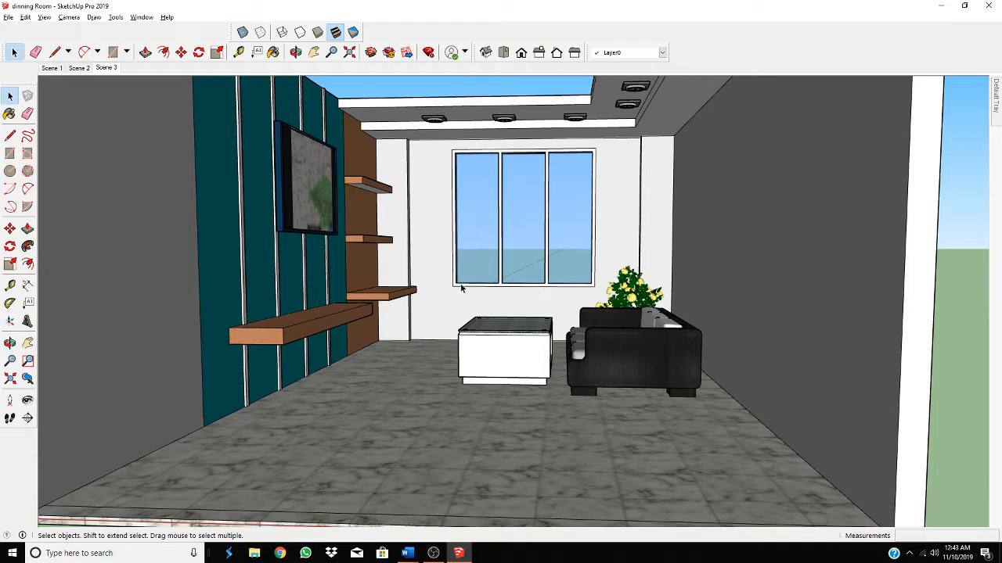
right_click(114, 70)
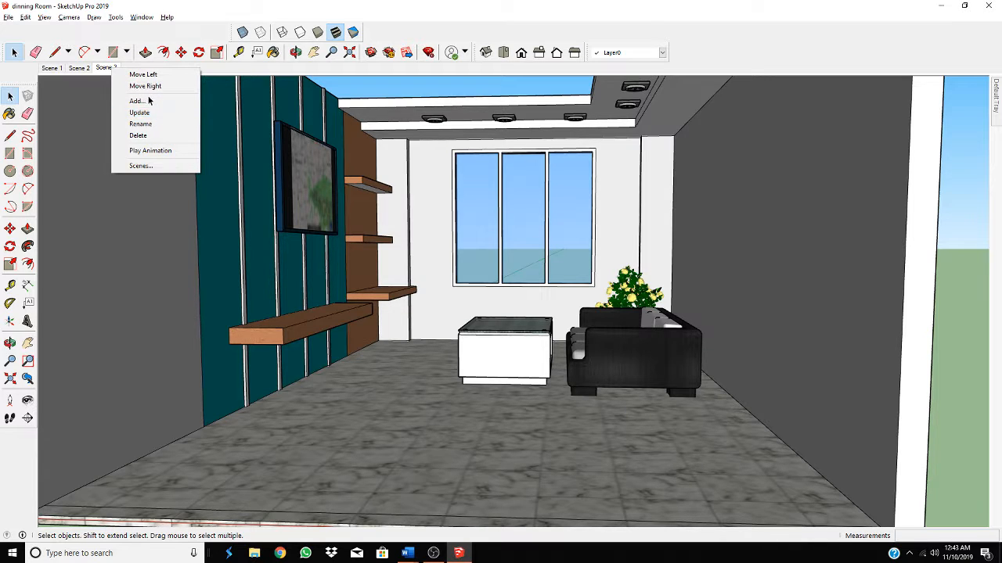
left_click(141, 101)
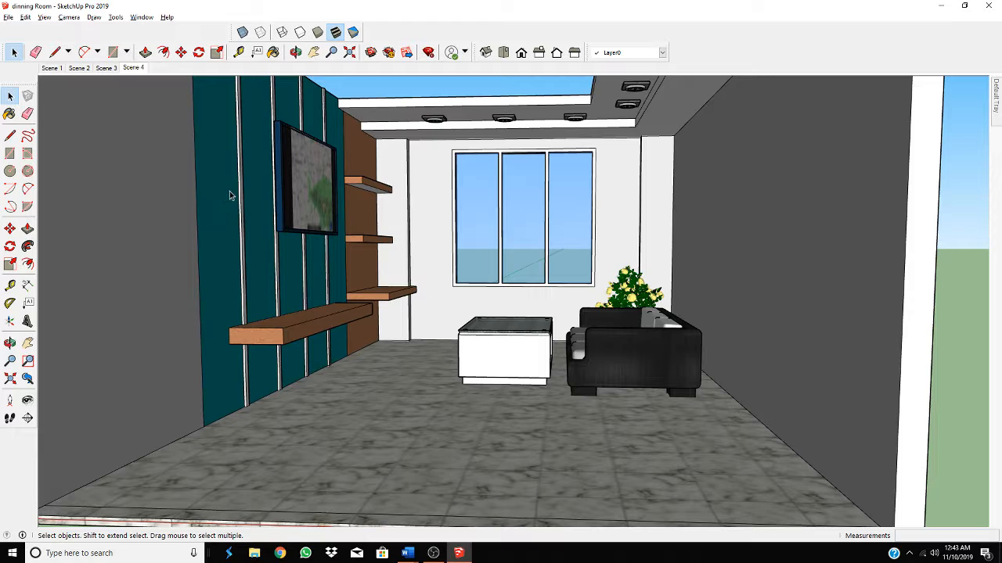
Step: Update Scene 1 with a closer view facing the window, with the shelves, coffee table and sofa in frame
middle_click_drag(488, 239, 137, 118)
left_click(51, 68)
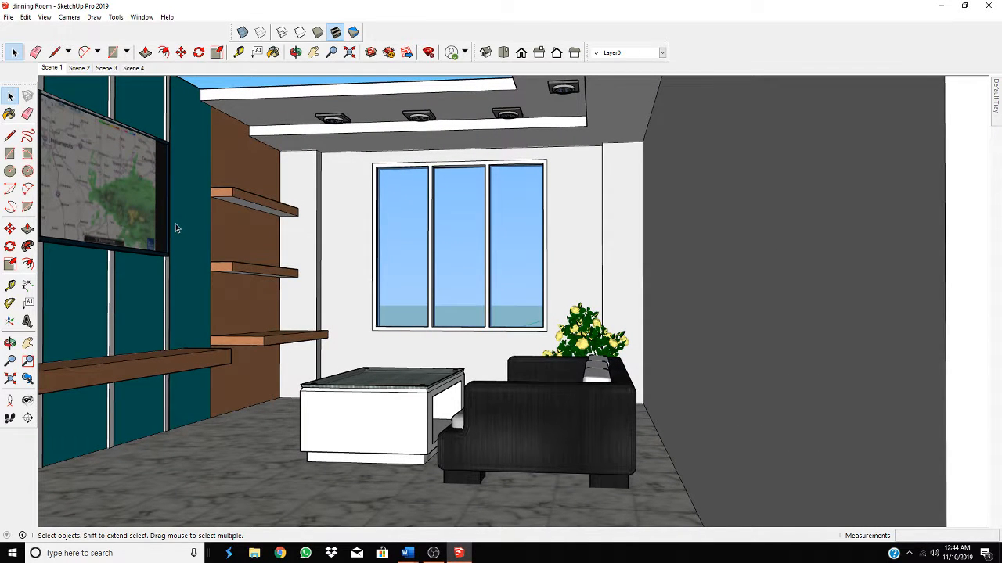
middle_click_drag(175, 224, 235, 219)
scroll(240, 216, "up", 2)
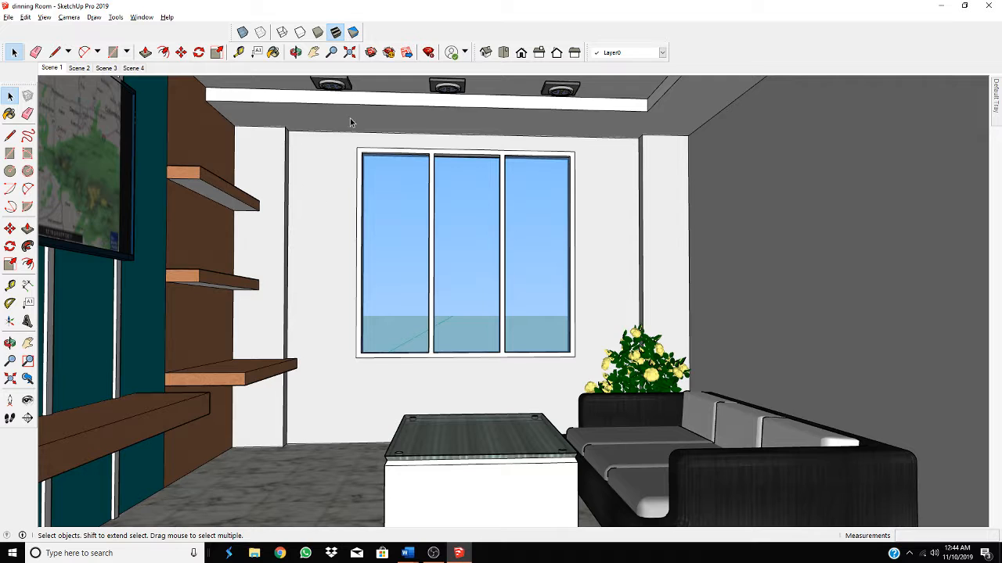
right_click(55, 68)
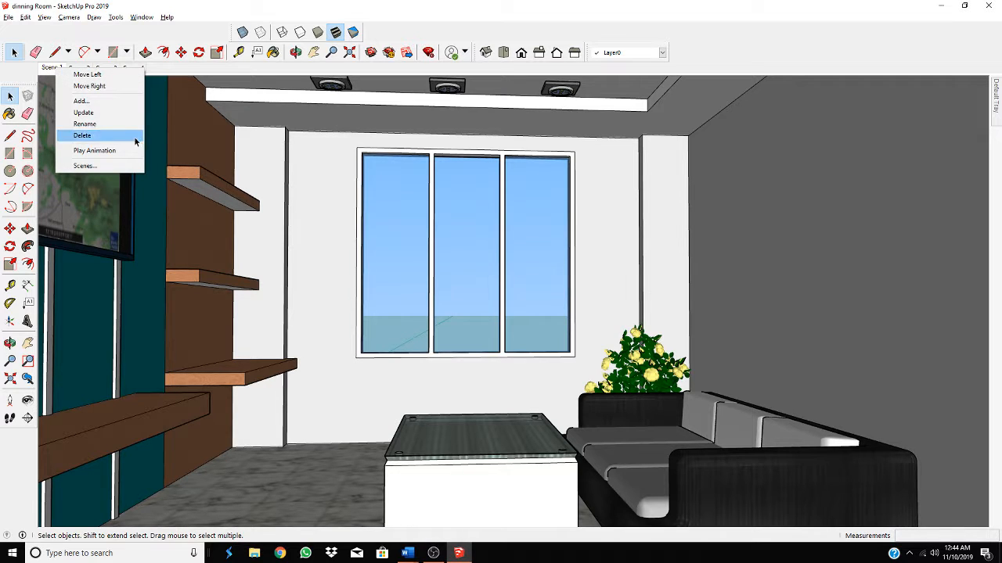
left_click(100, 113)
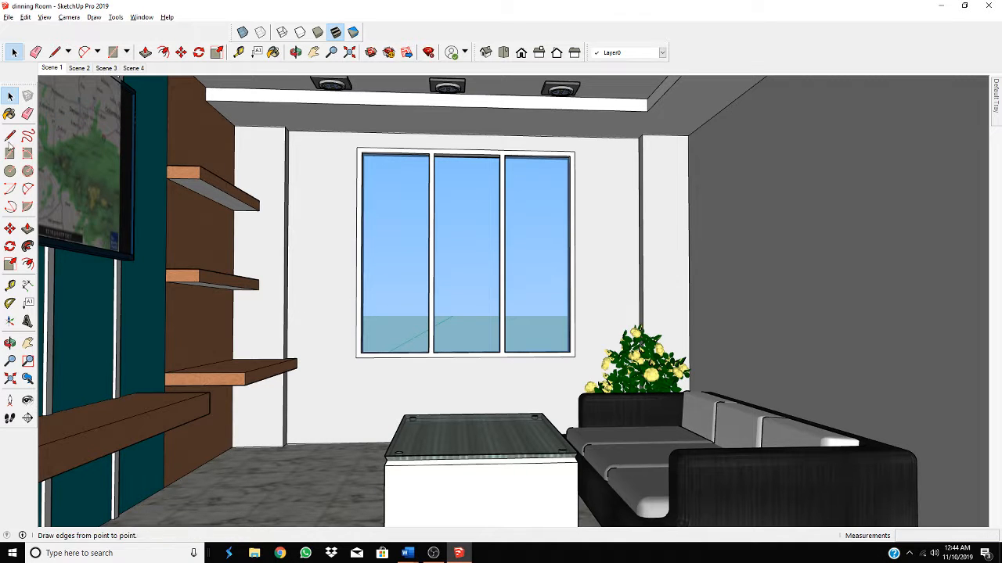
Step: Review the saved camera views of Scene 2, Scene 3 and Scene 4 in turn
left_click(78, 68)
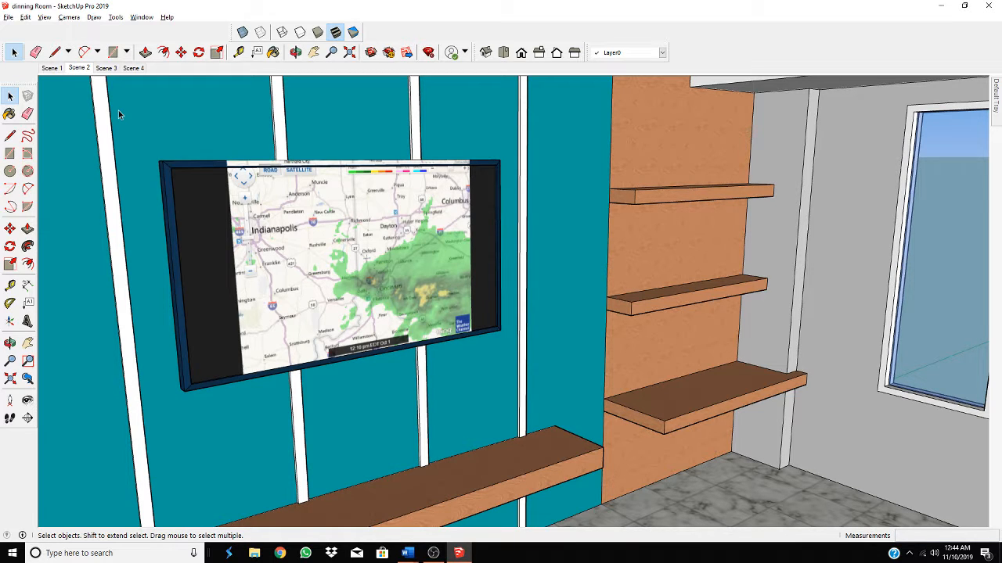
left_click(109, 69)
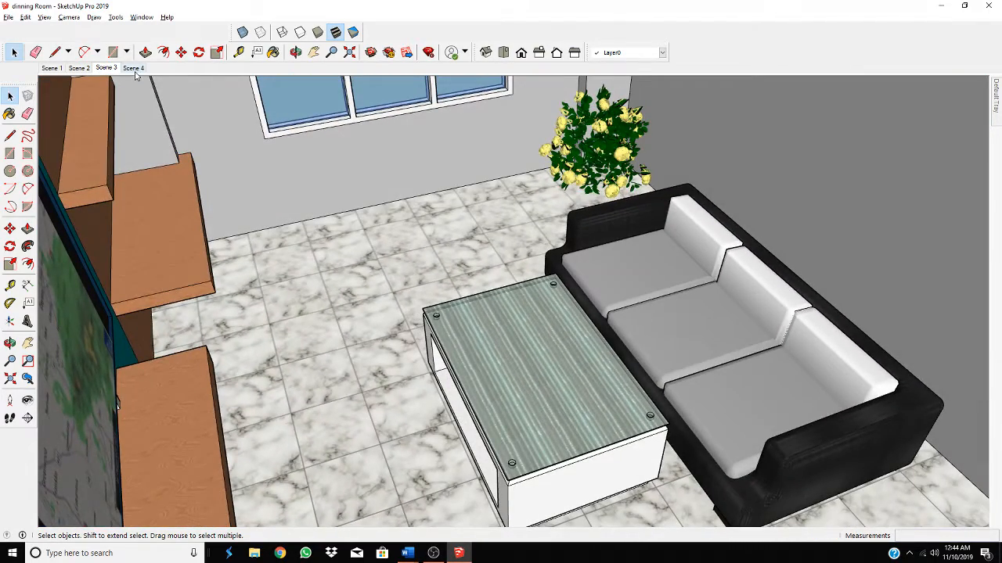
left_click(135, 69)
left_click(133, 68)
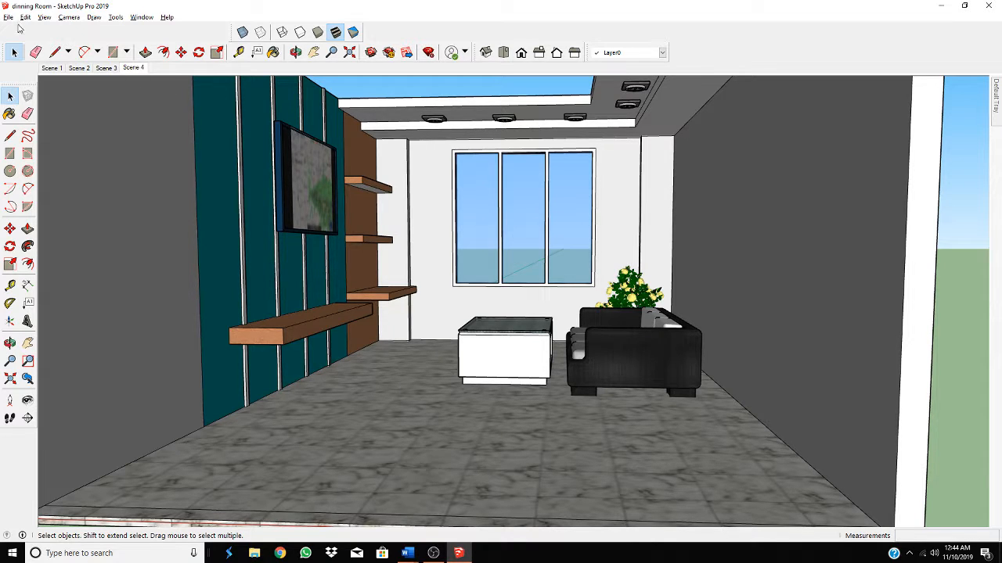
left_click(42, 19)
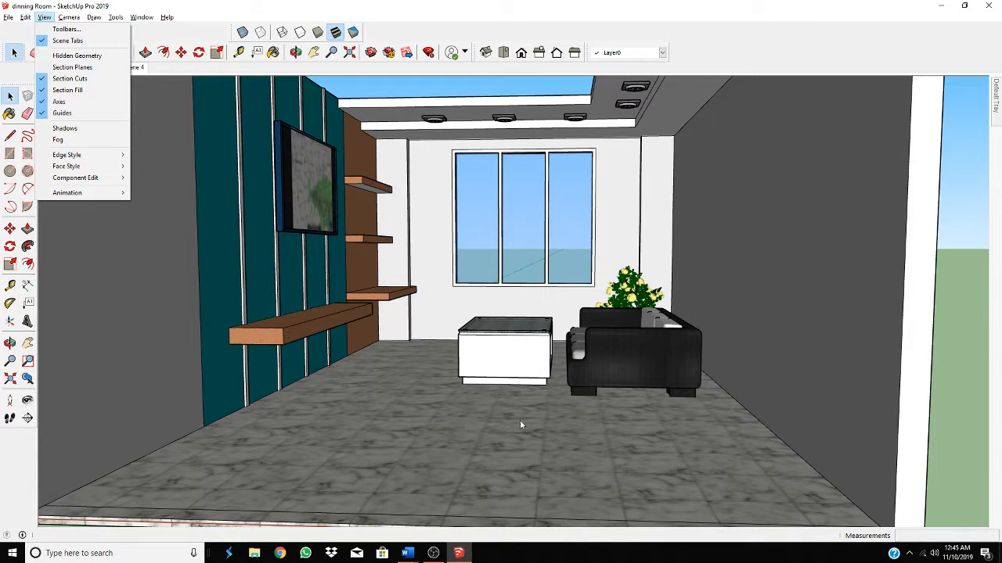
left_click(407, 407)
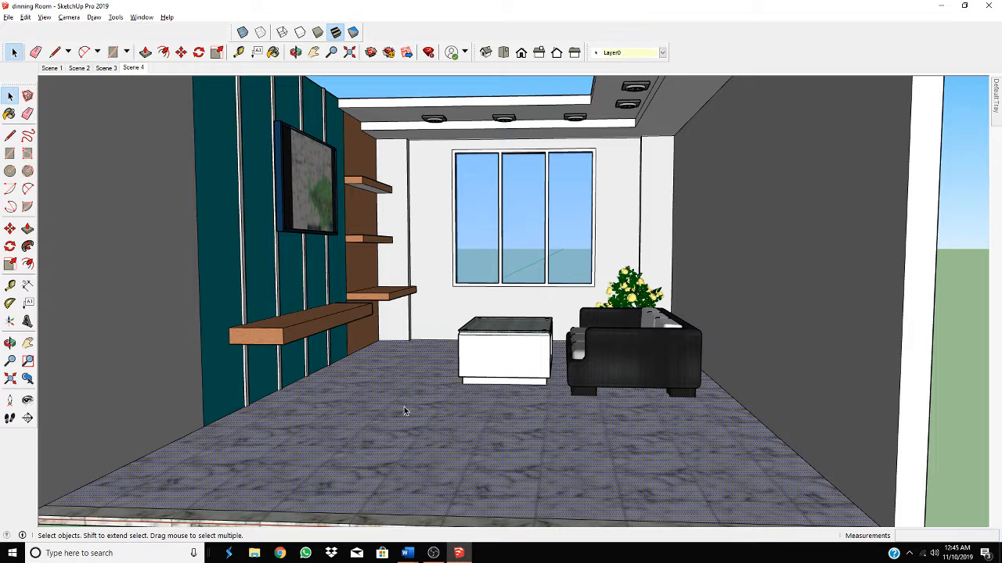
scroll(323, 370, "down", 5)
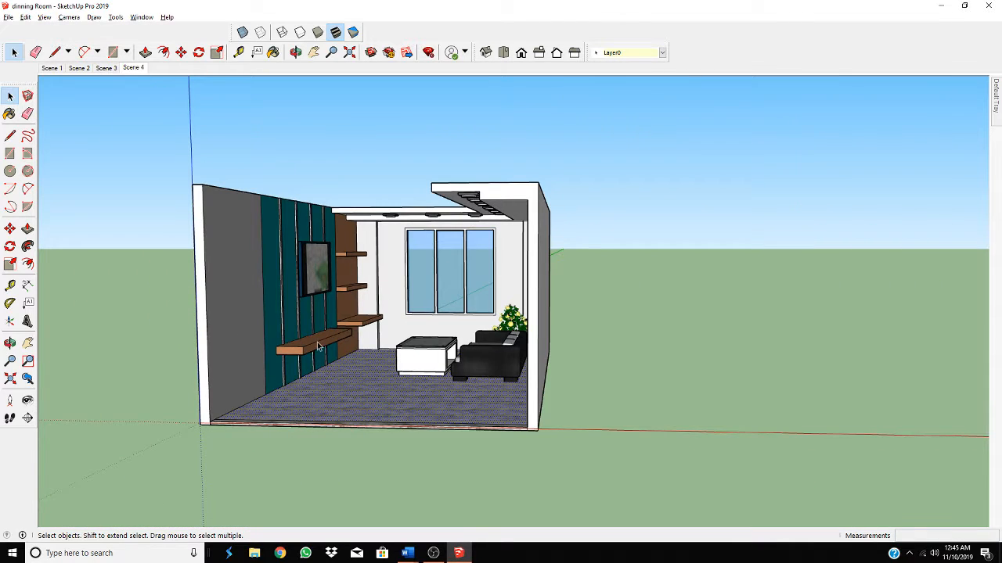
middle_click_drag(373, 315, 370, 261)
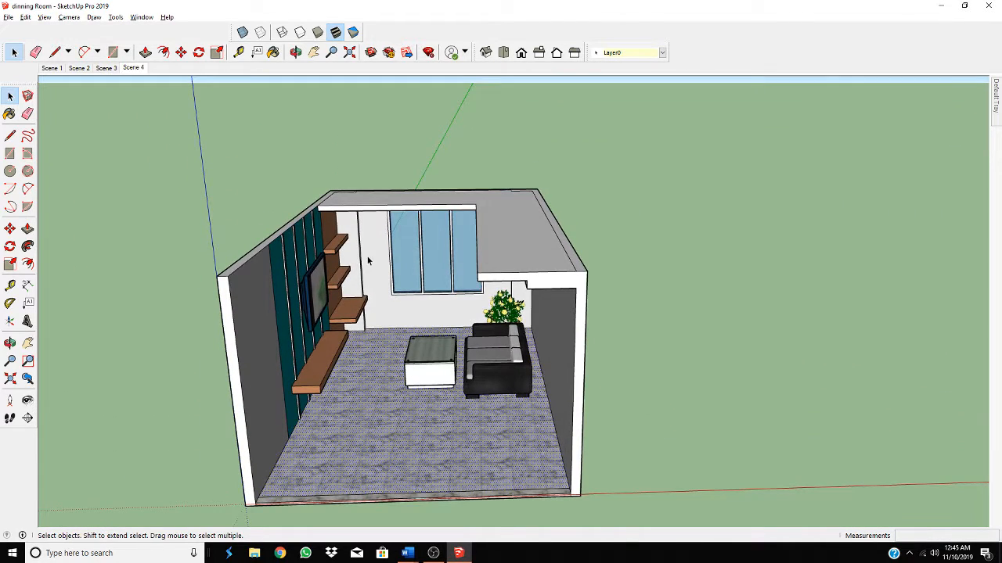
Step: Start exporting the scene animation as a video, with the Desktop as the destination folder
left_click(9, 17)
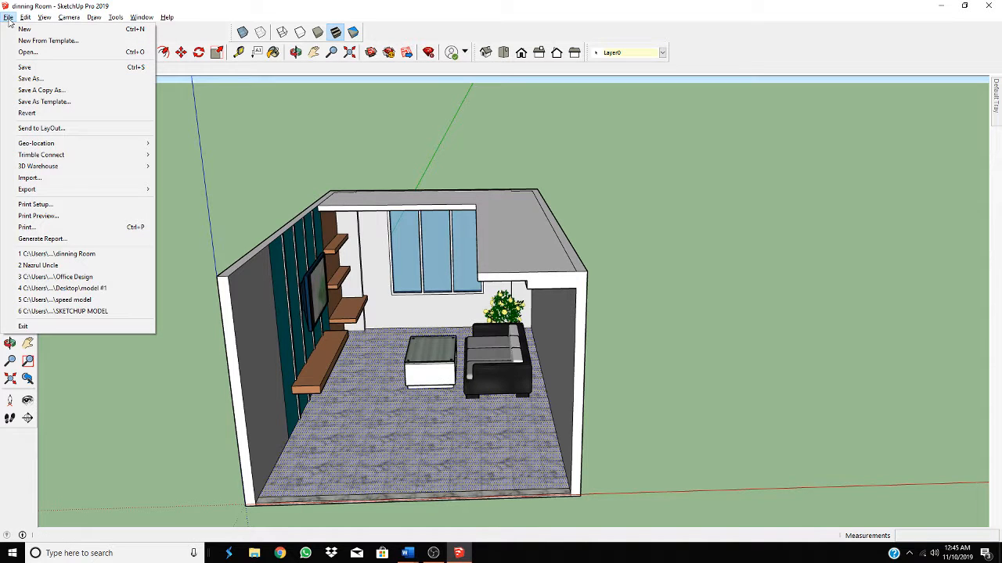
mouse_move(24, 19)
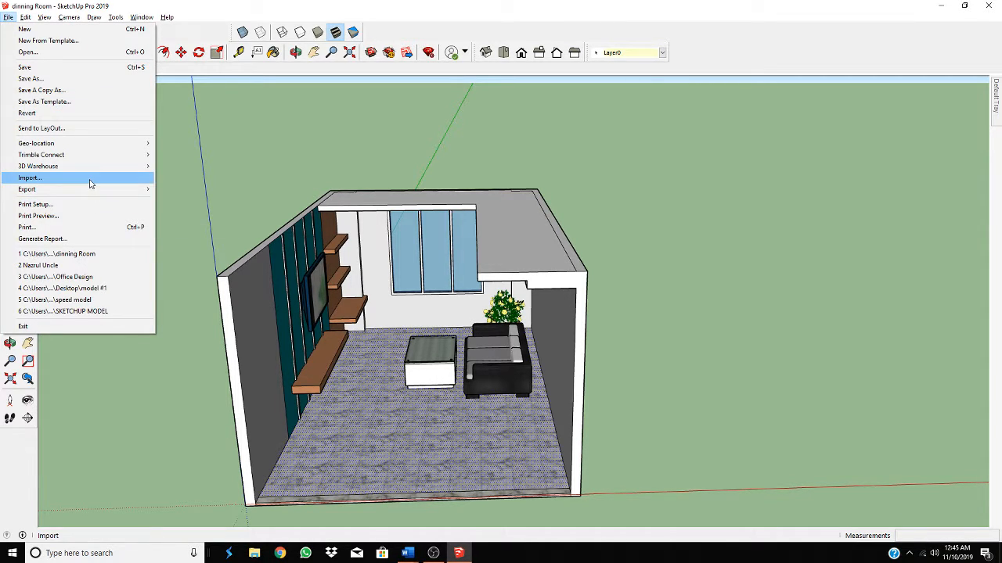
mouse_move(92, 192)
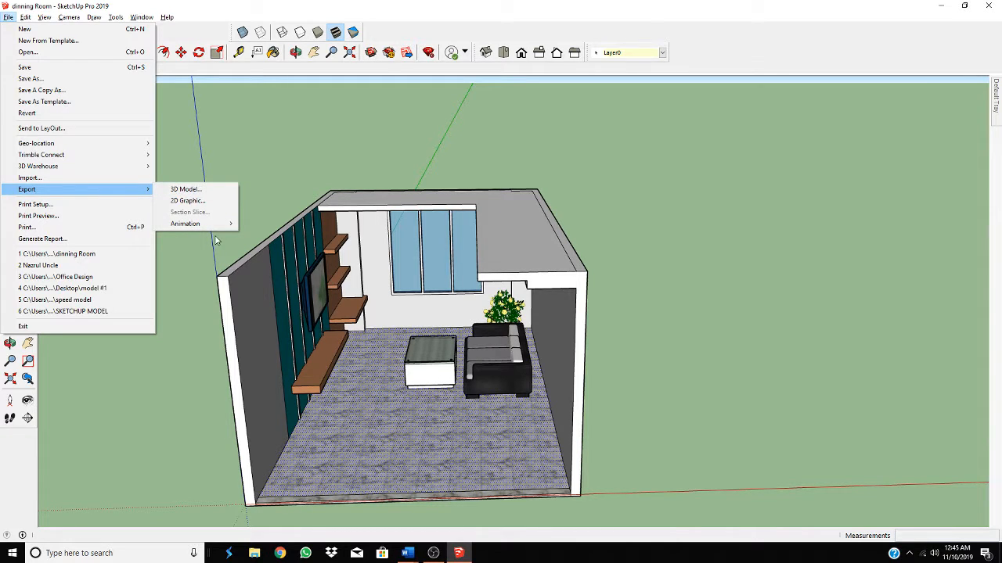
mouse_move(221, 228)
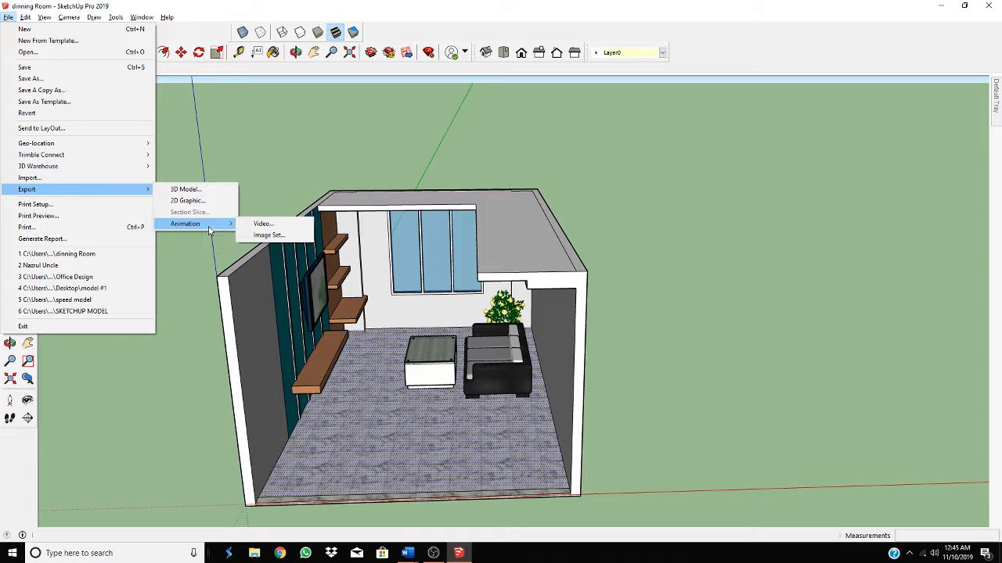
left_click(262, 224)
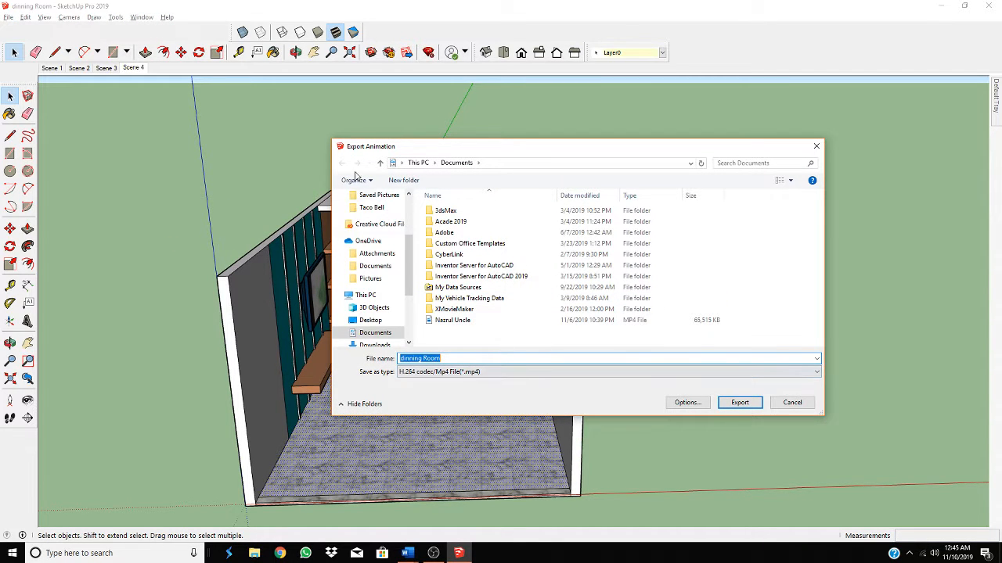
scroll(395, 234, "up", 3)
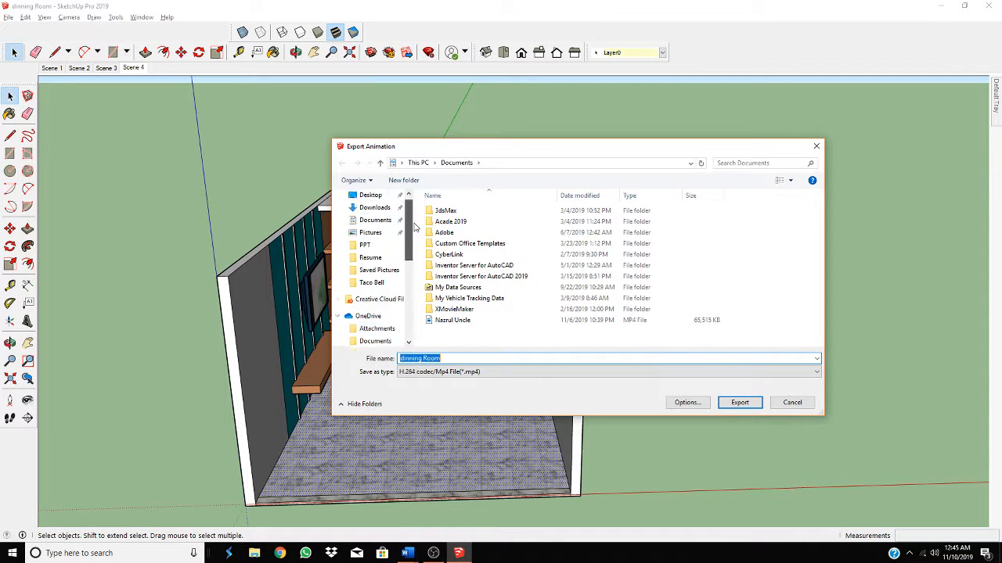
left_click(369, 216)
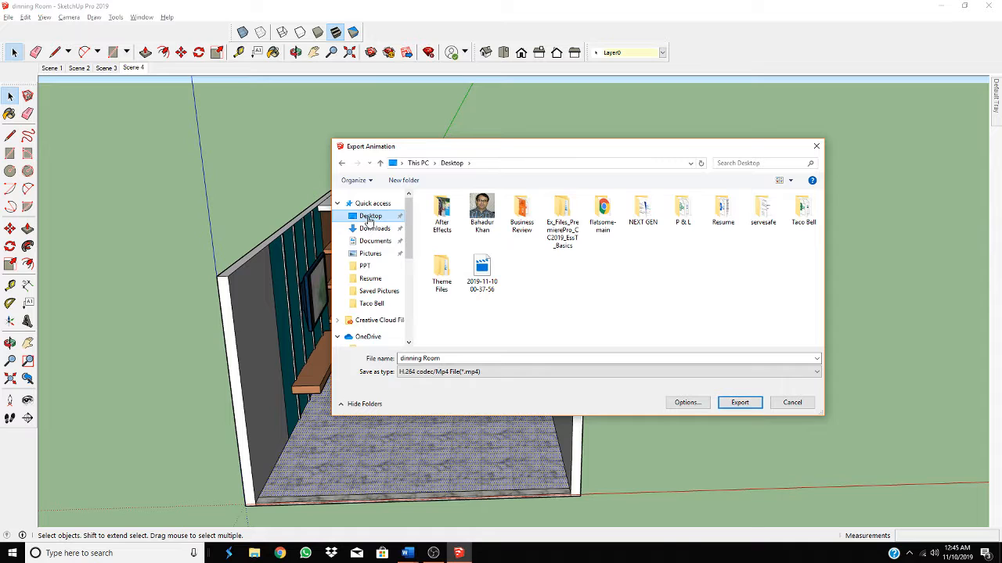
Step: Capitalise the first letter of the exported video's file name so it reads "Dinning Room"
left_click(405, 358)
left_click(405, 359)
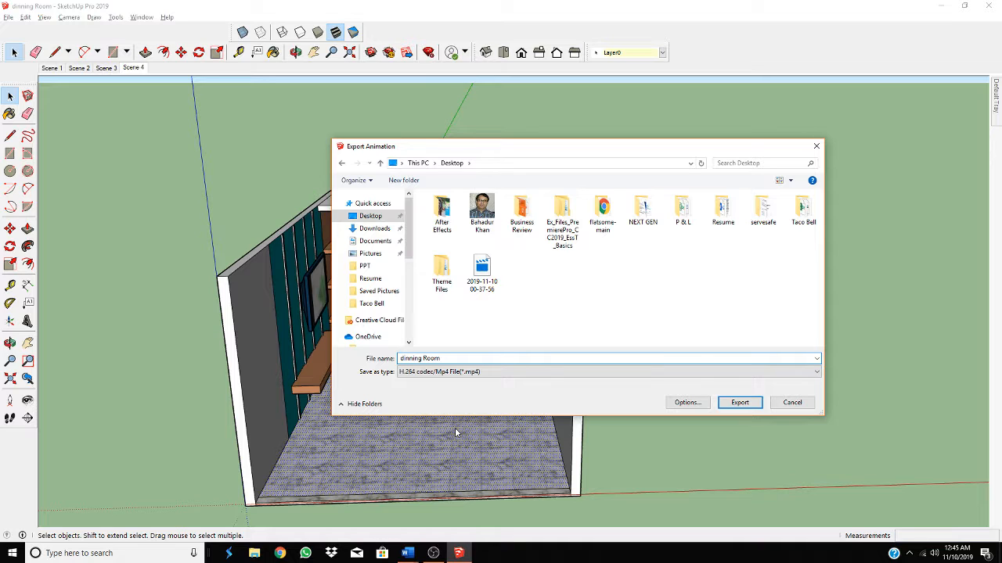
key("BackSpace")
type("D")
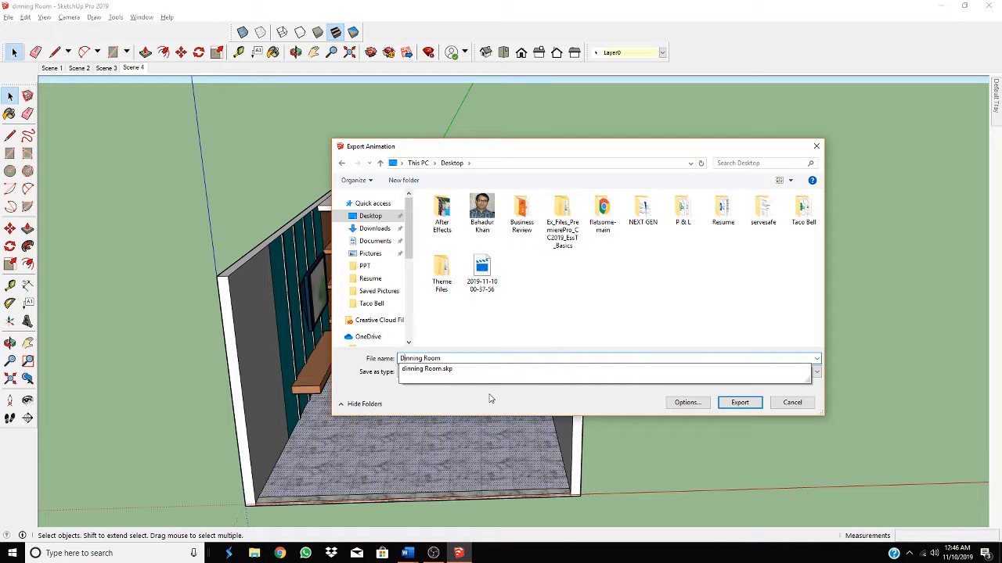
left_click(518, 318)
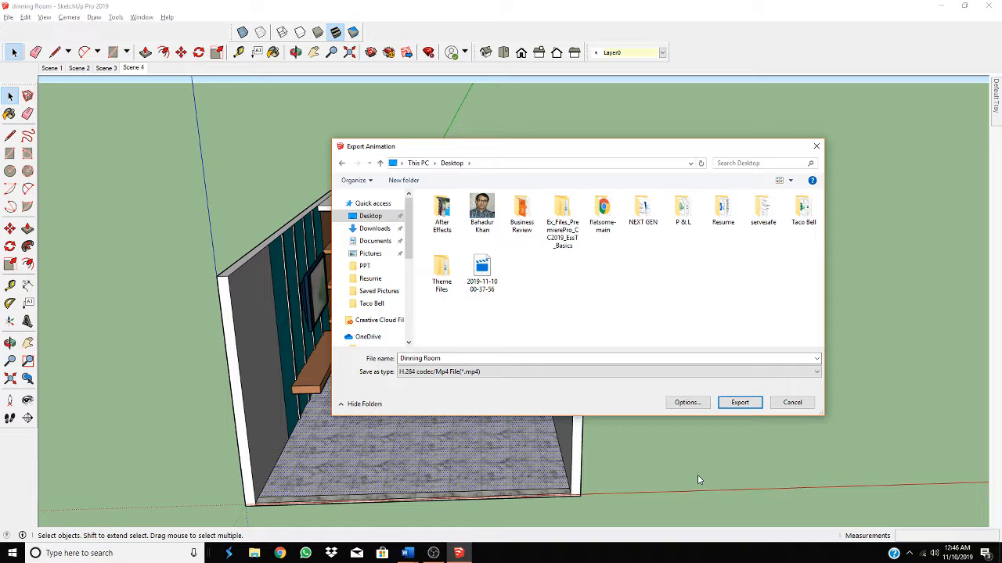
Step: Keep the H.264 MP4 file type and set the animation resolution to 1080p Full HD, checking it with a frame-size preview
left_click(800, 375)
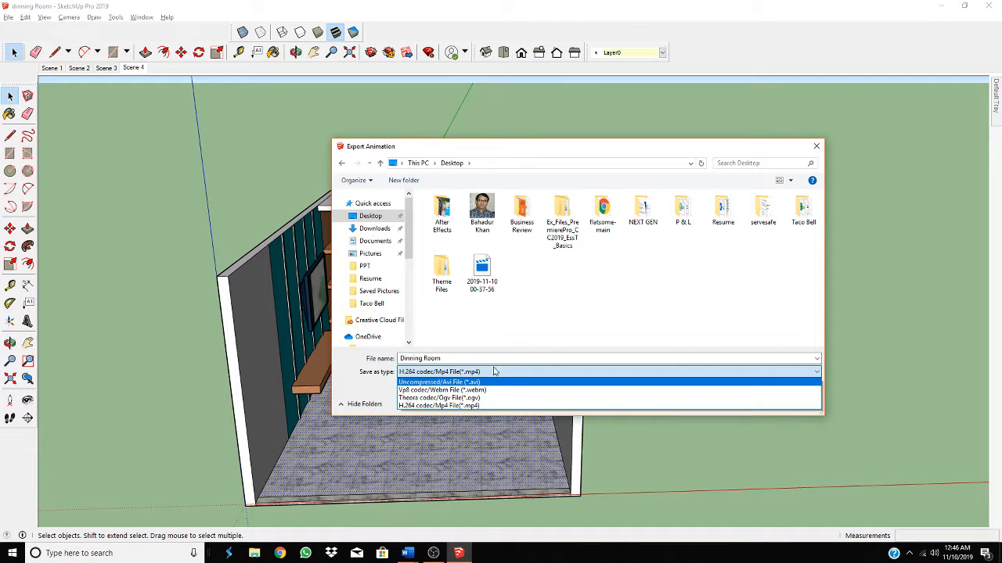
left_click(565, 325)
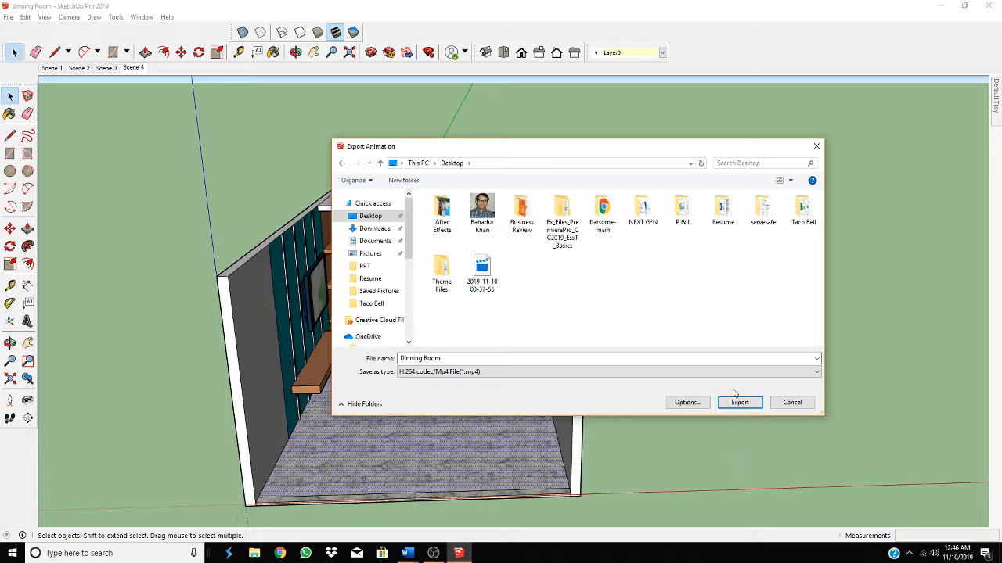
left_click(688, 403)
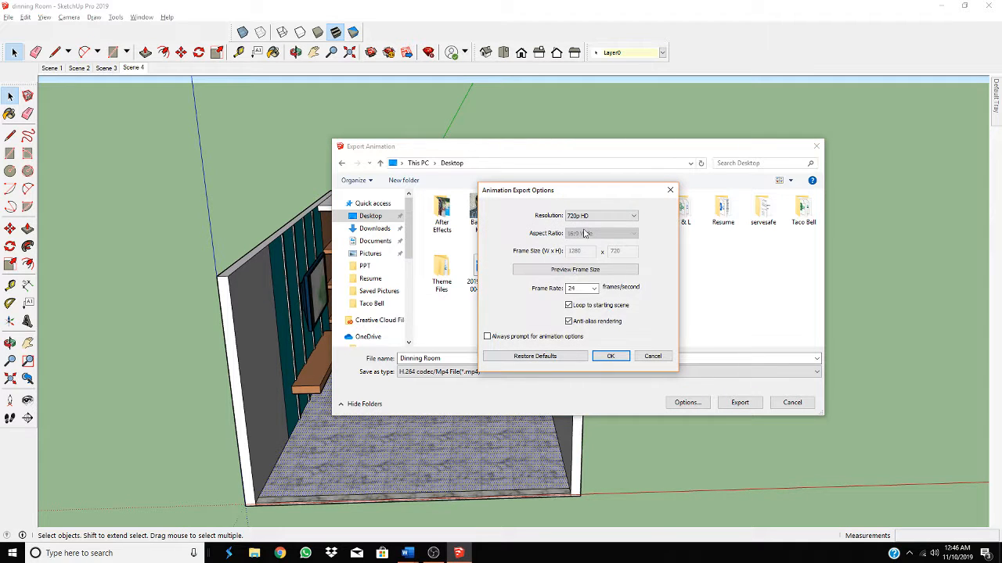
left_click(627, 217)
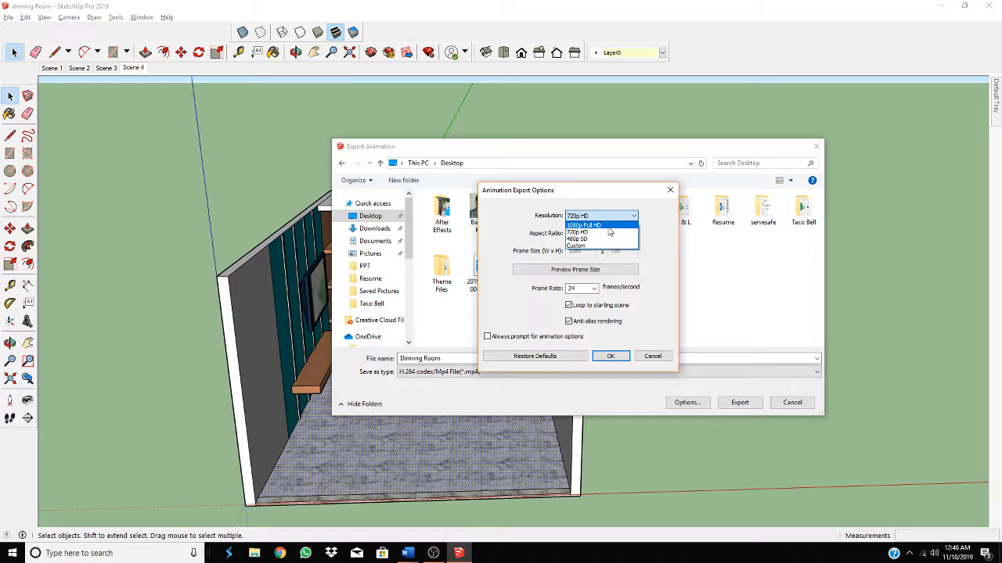
left_click(608, 226)
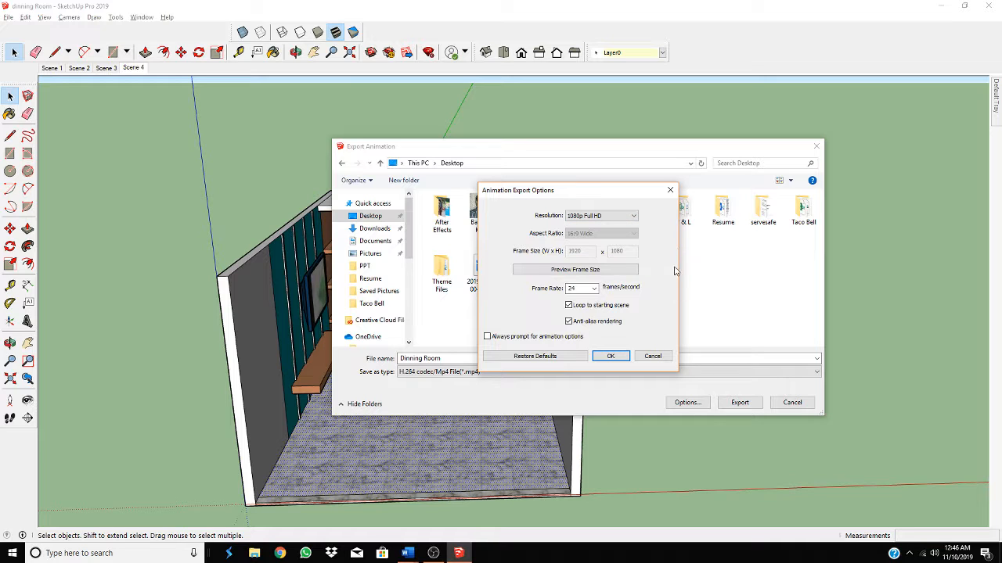
left_click(563, 270)
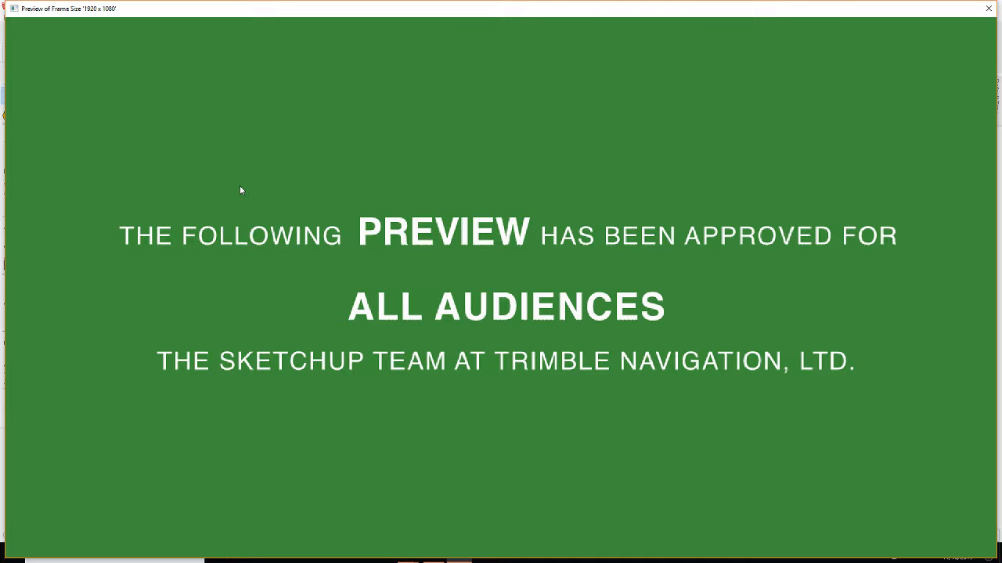
left_click(984, 10)
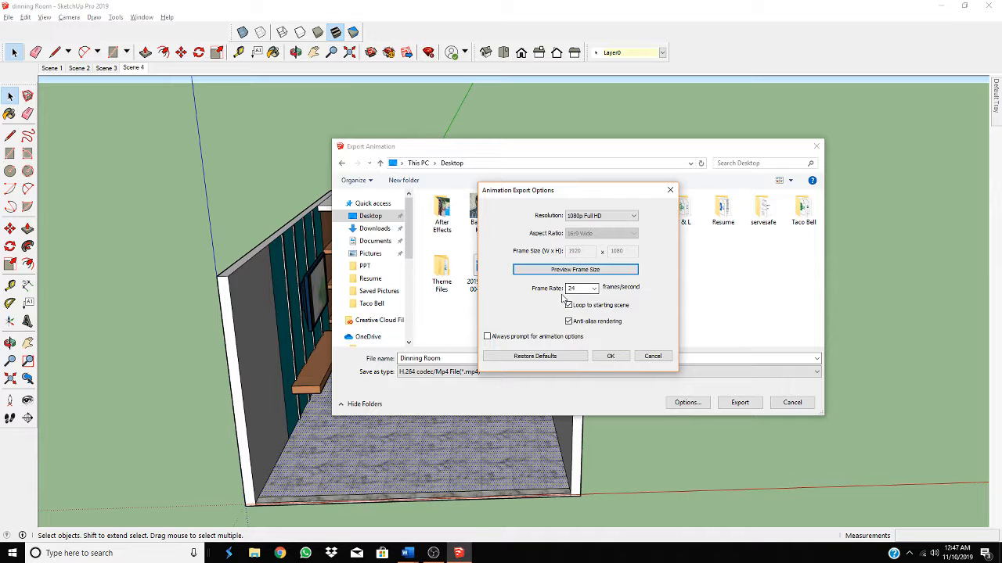
Step: Keep the animation frame rate at 24 frames per second, accept the export options and export the video
left_click(595, 289)
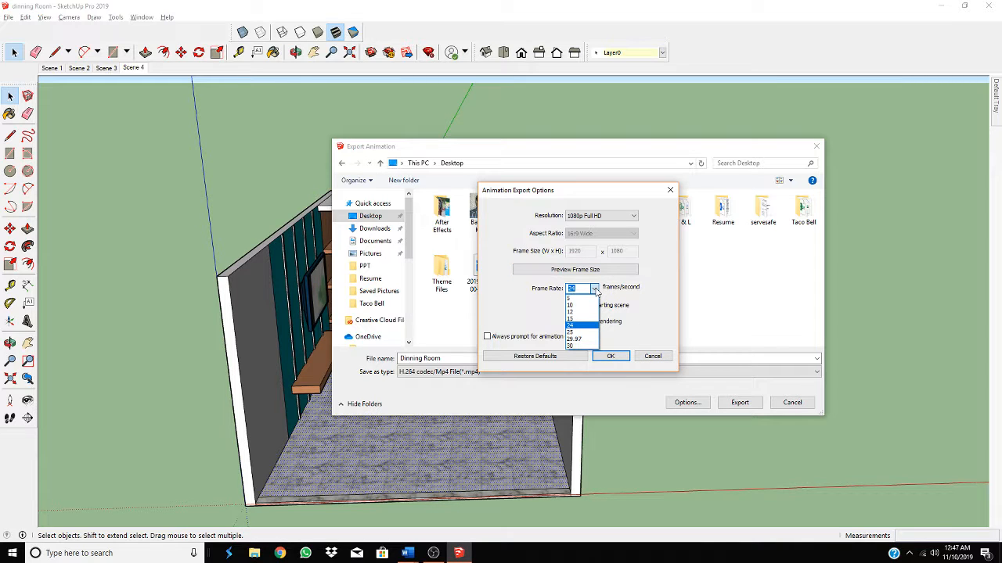
left_click(584, 326)
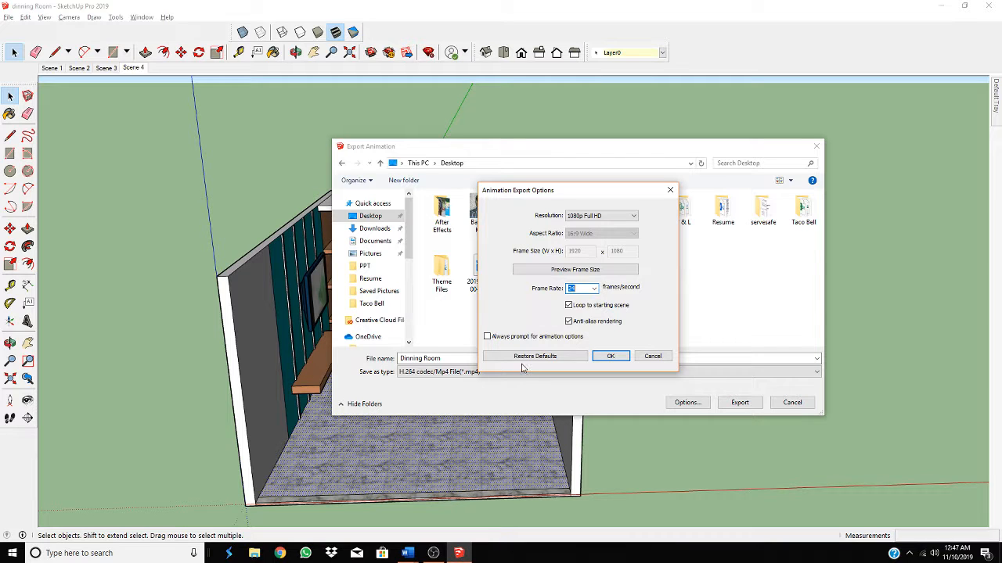
left_click(615, 359)
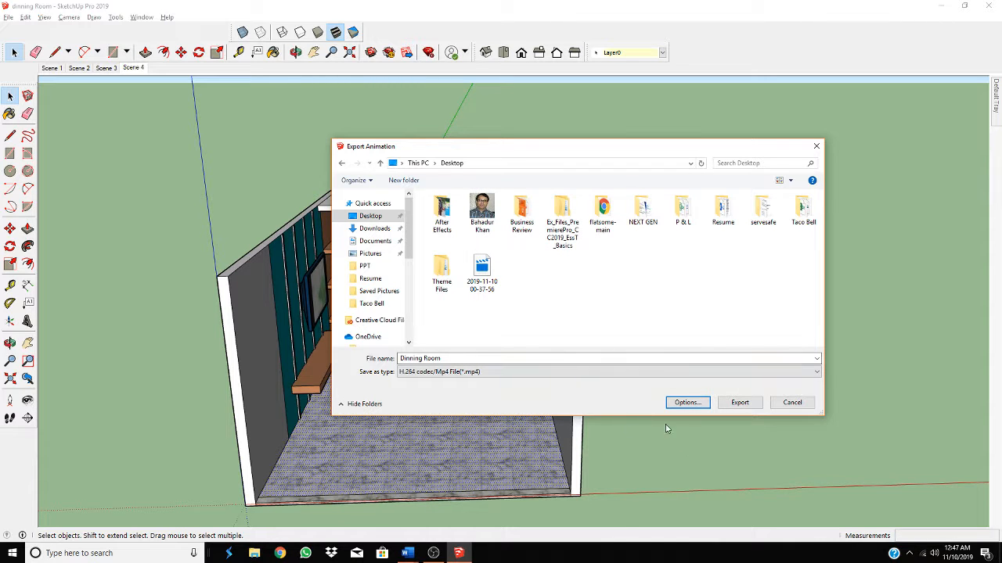
left_click(740, 403)
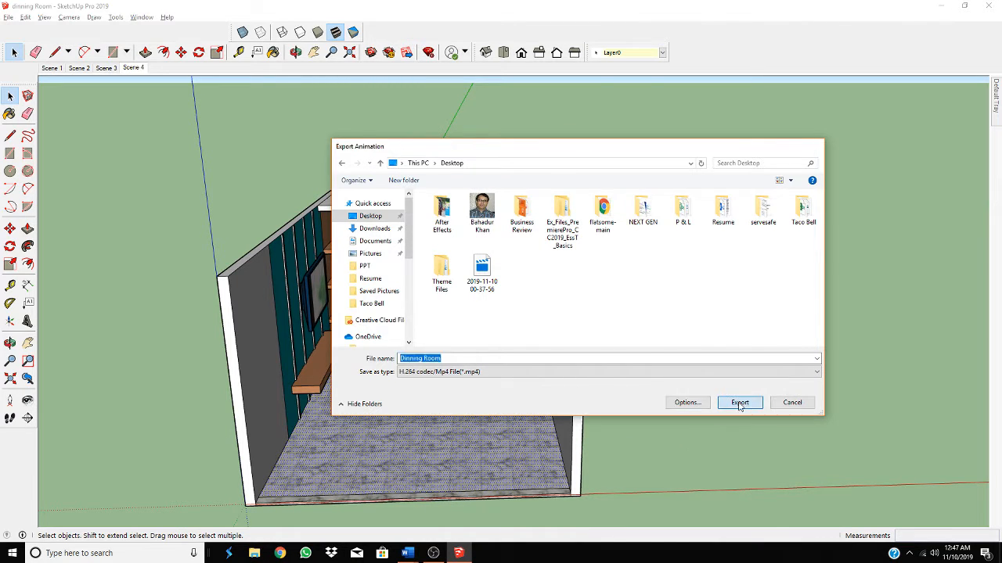